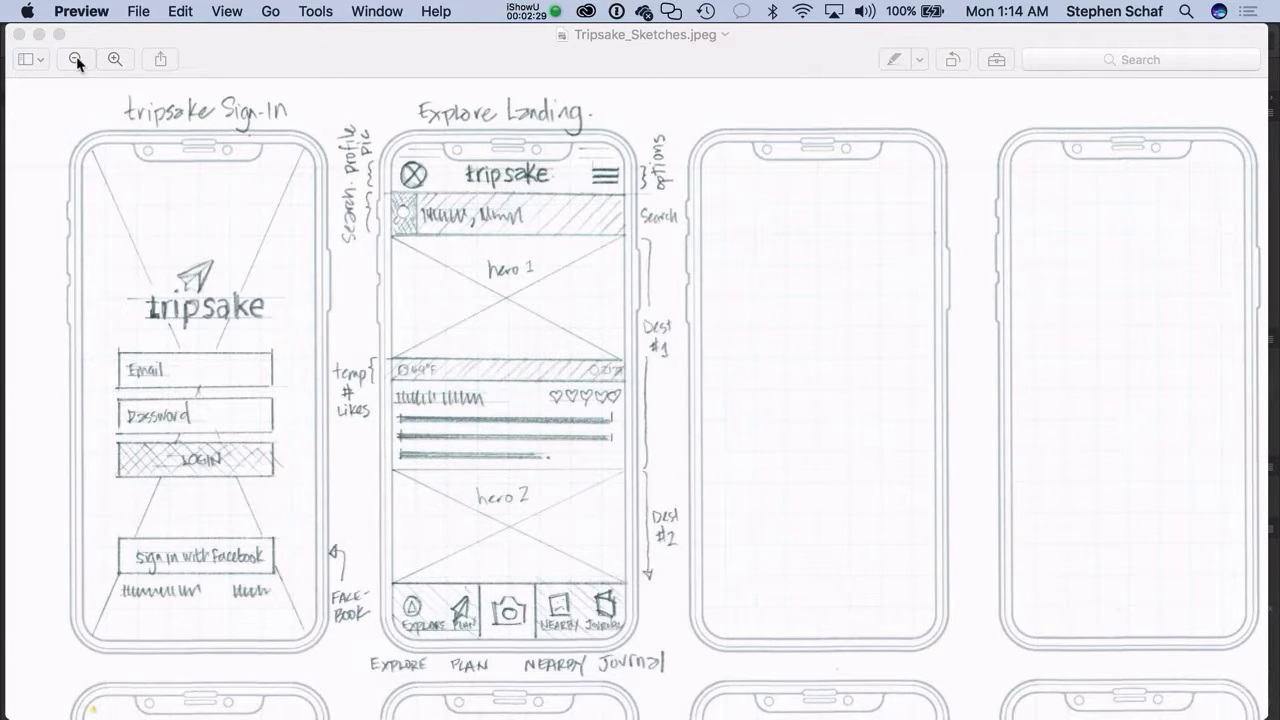
- Close the sketch image and the file browser window, and switch back to Illustrator
click(19, 34)
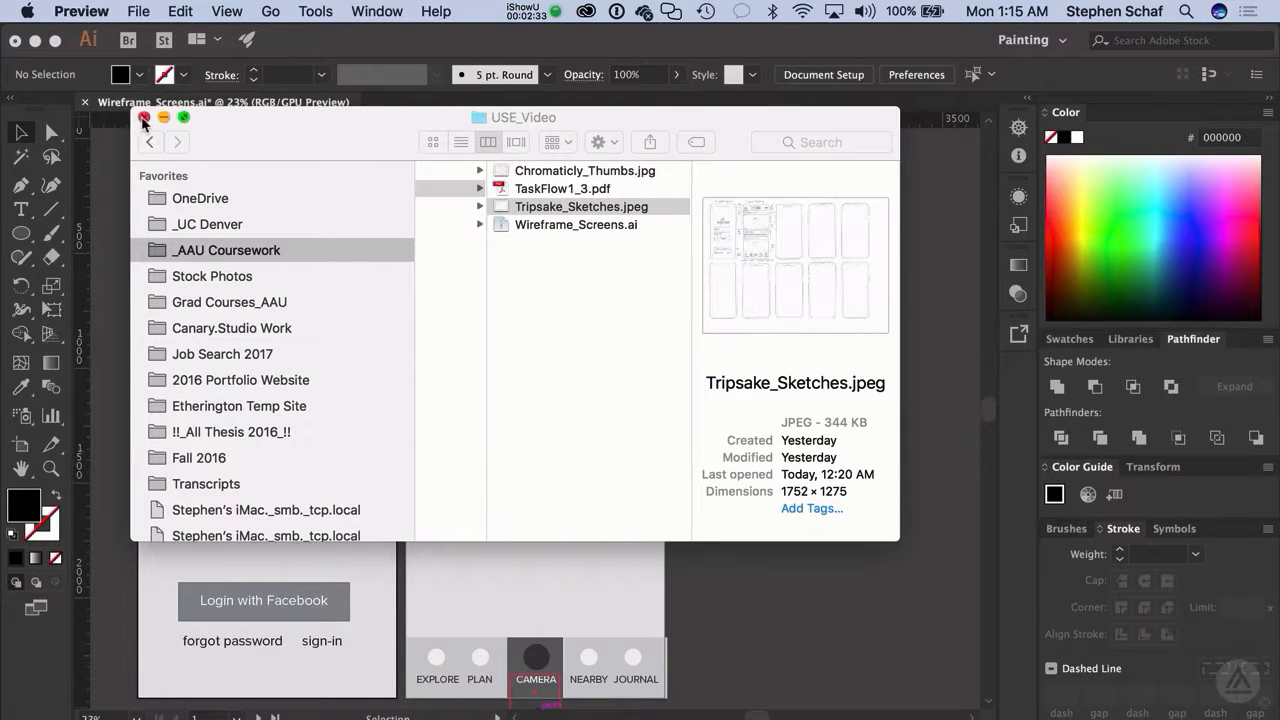
click(143, 118)
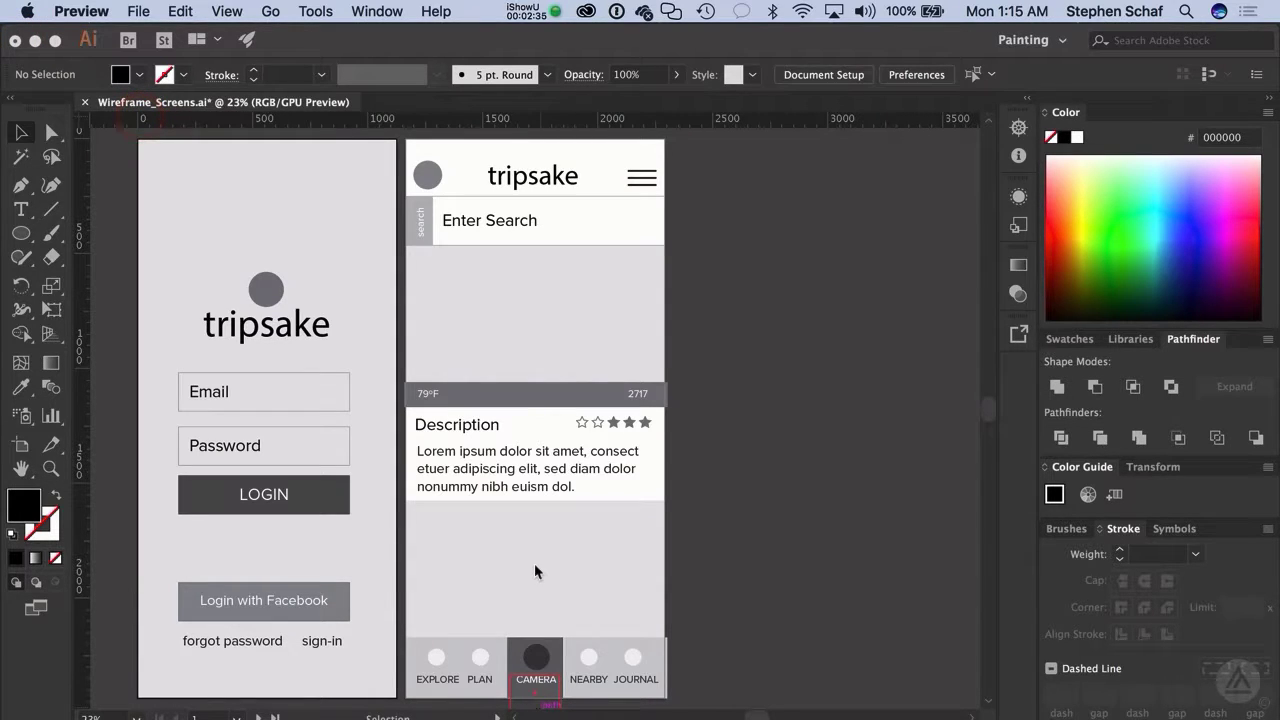
click(121, 14)
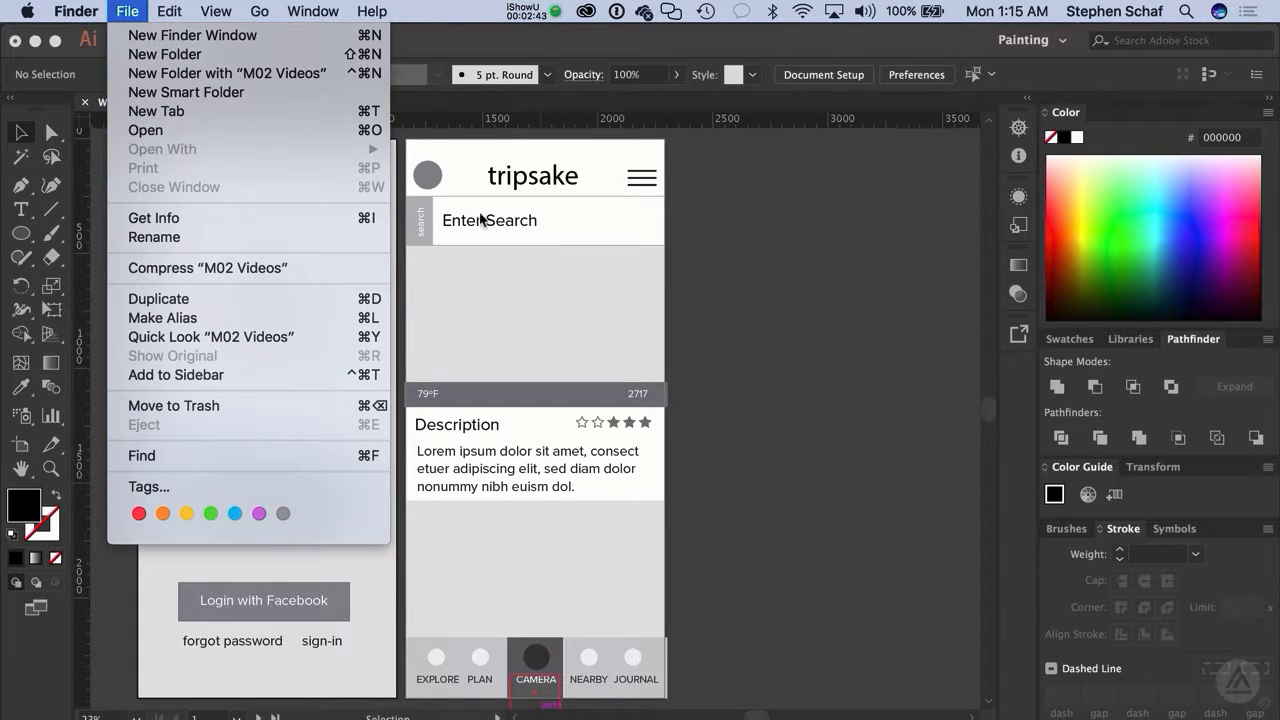
click(714, 228)
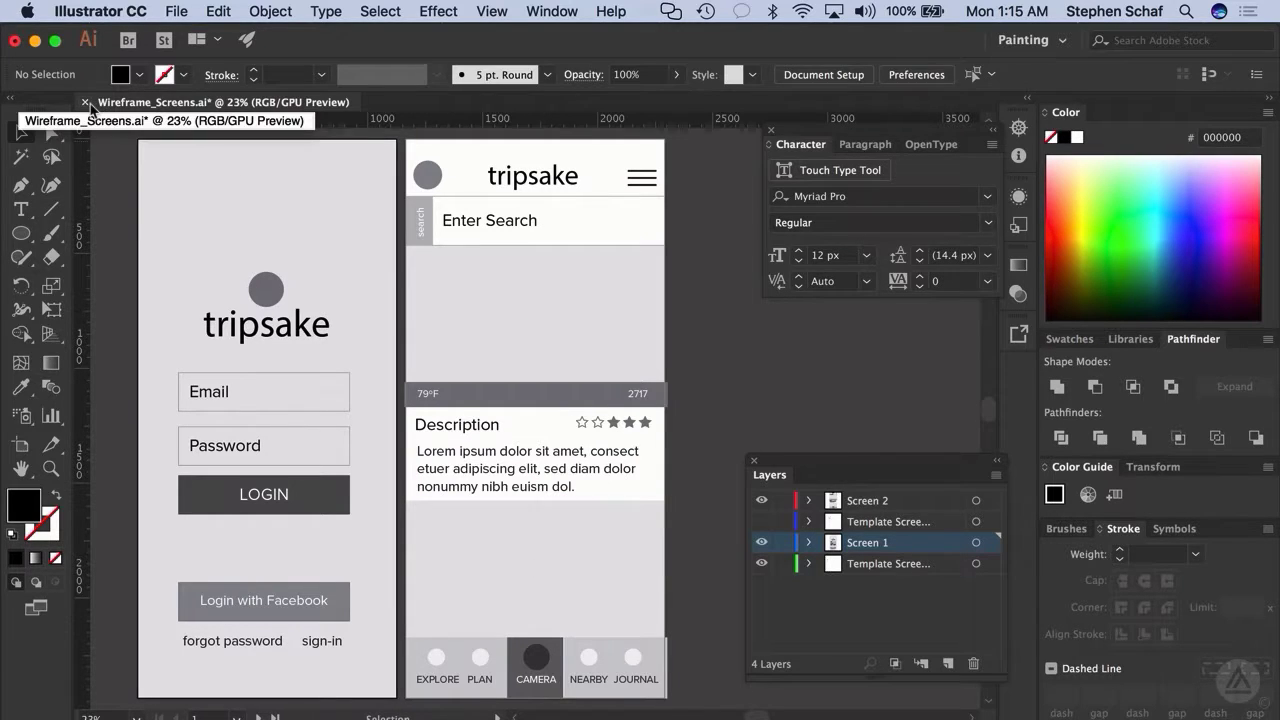
- Start a new document with the recent 1125 x 2436 px custom preset and name it Wireframes_2
click(178, 13)
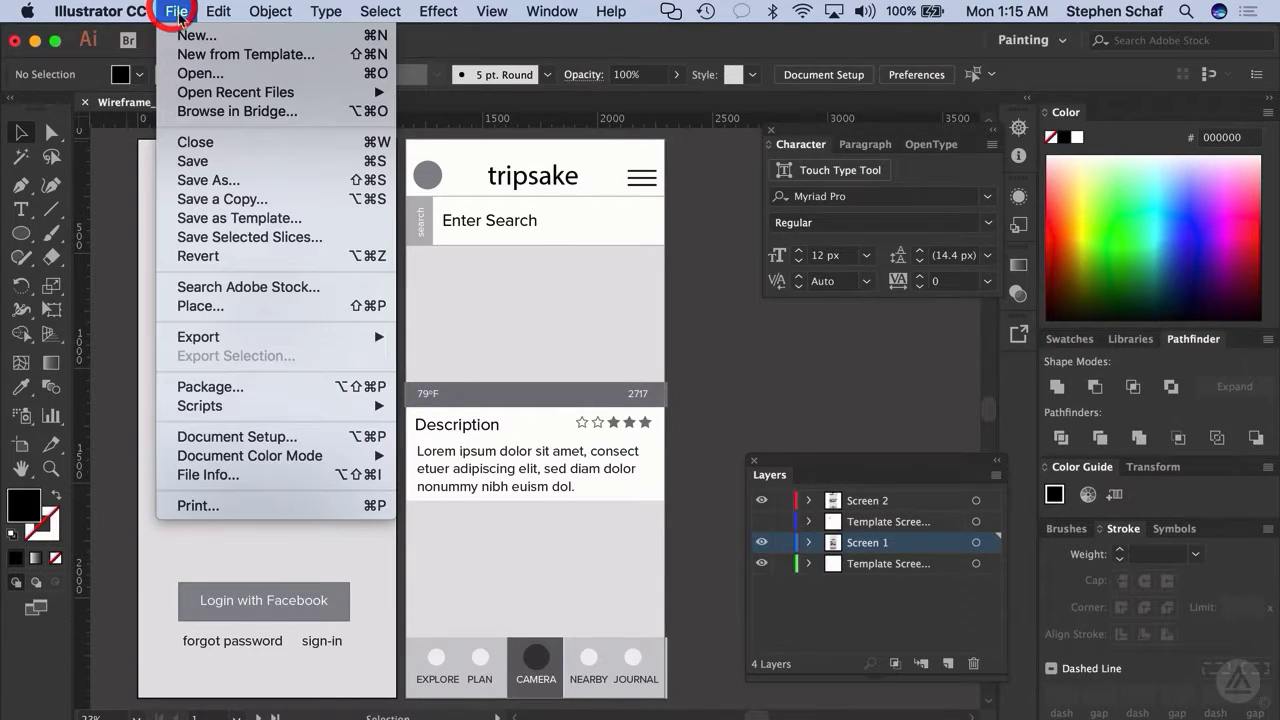
click(188, 35)
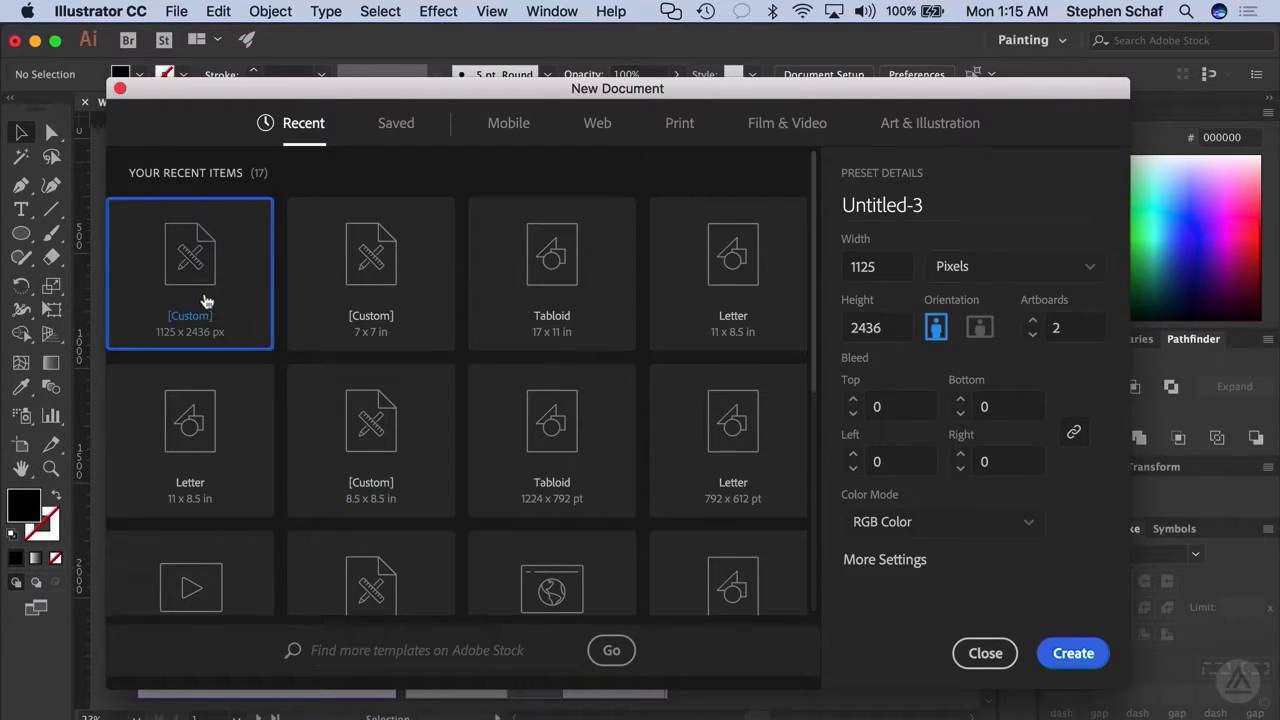
click(903, 205)
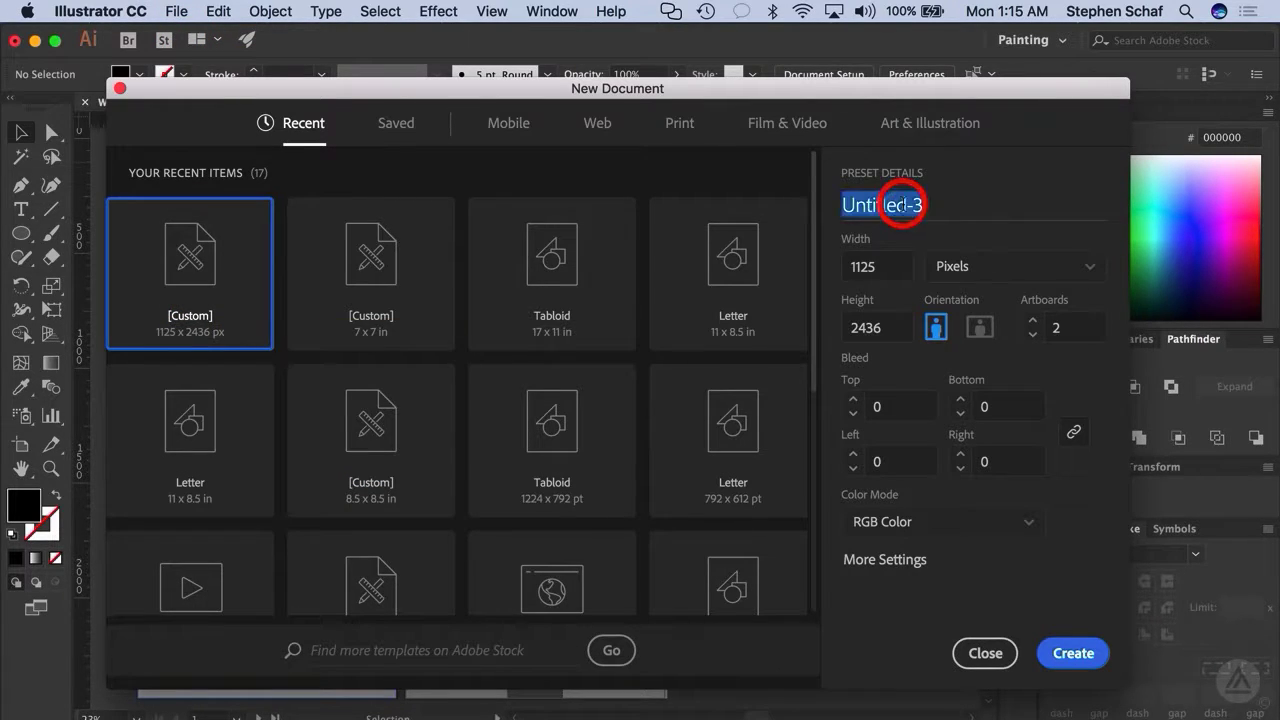
text(Wire)
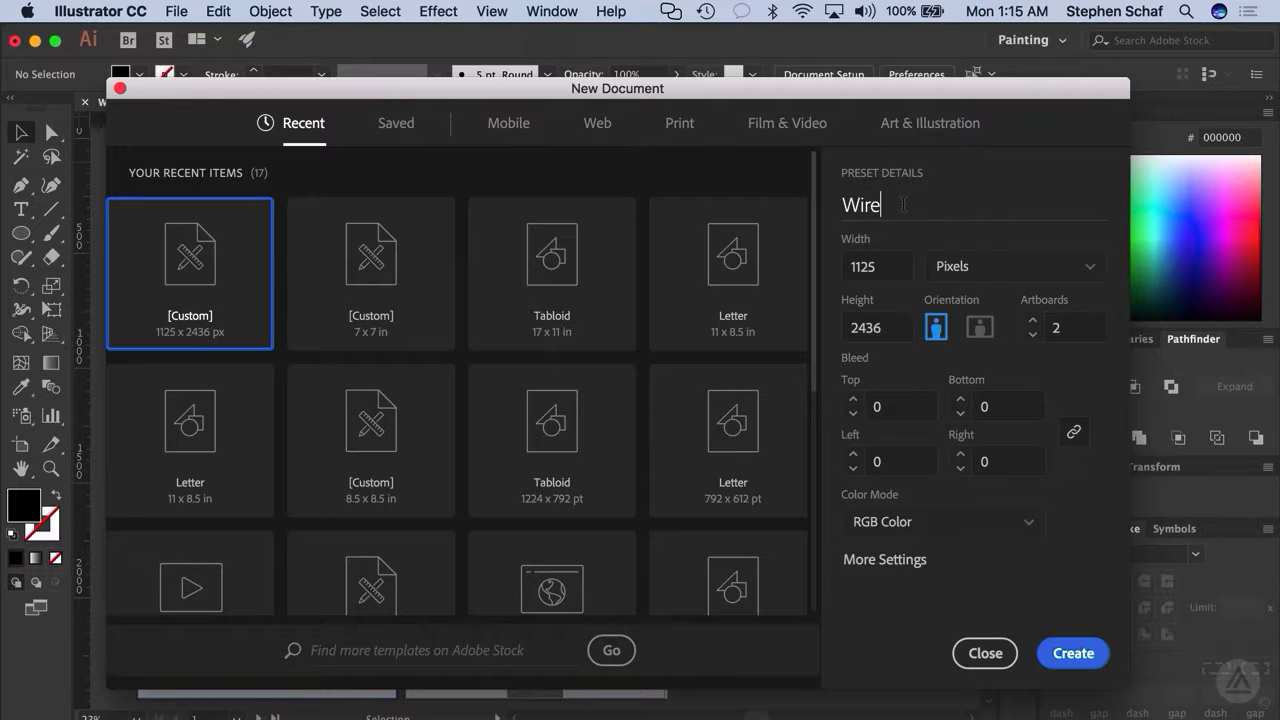
text(fremes_2)
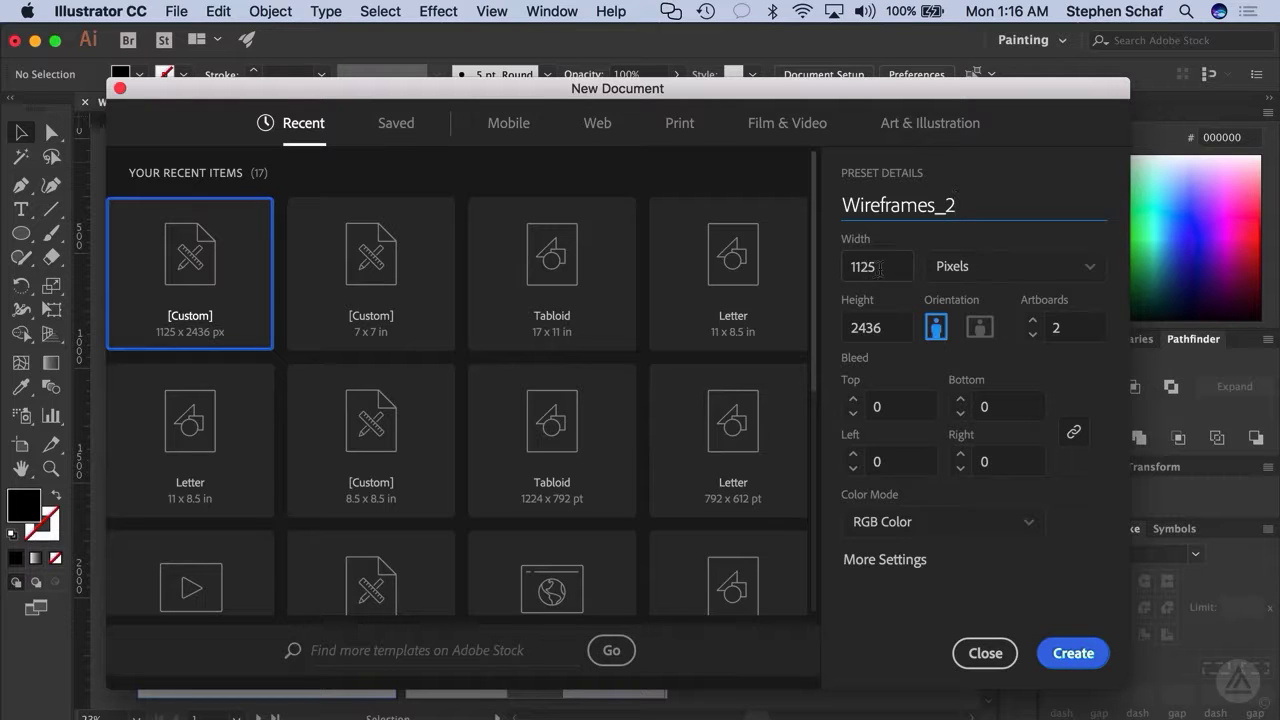
- Create the Wireframes_2 document with pixel units, two artboards and RGB color mode
click(952, 270)
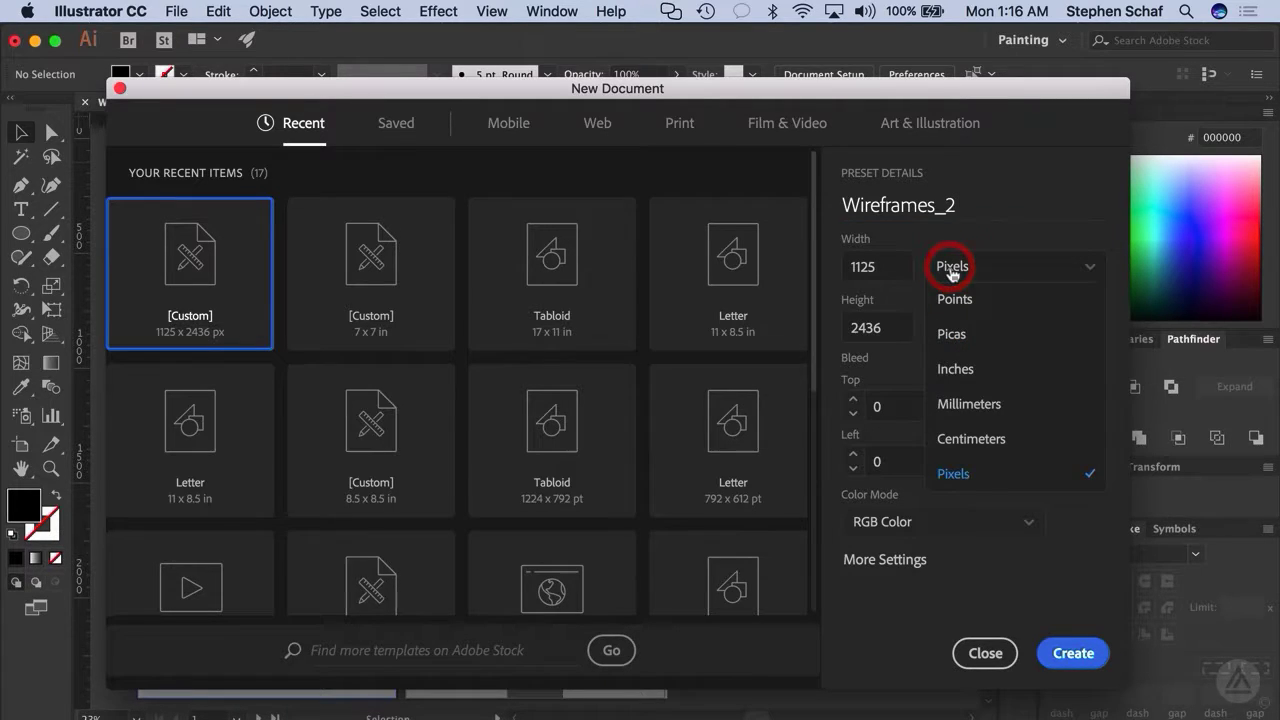
click(962, 475)
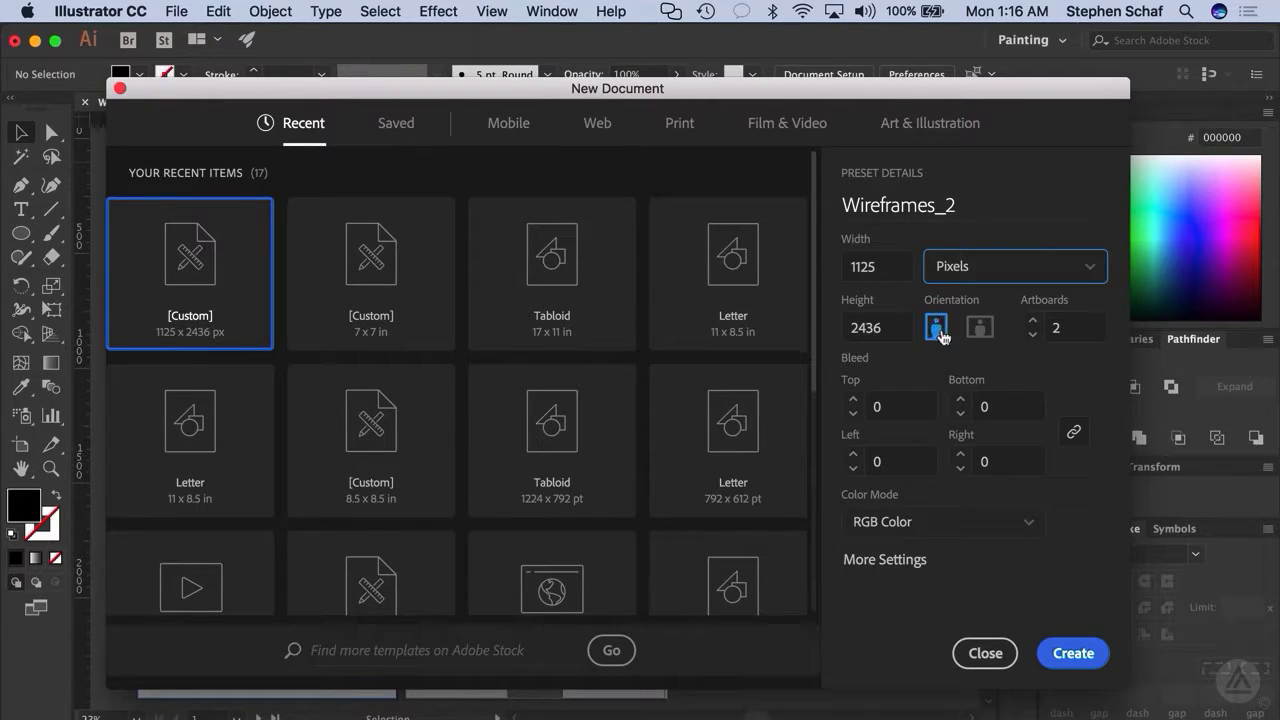
click(876, 561)
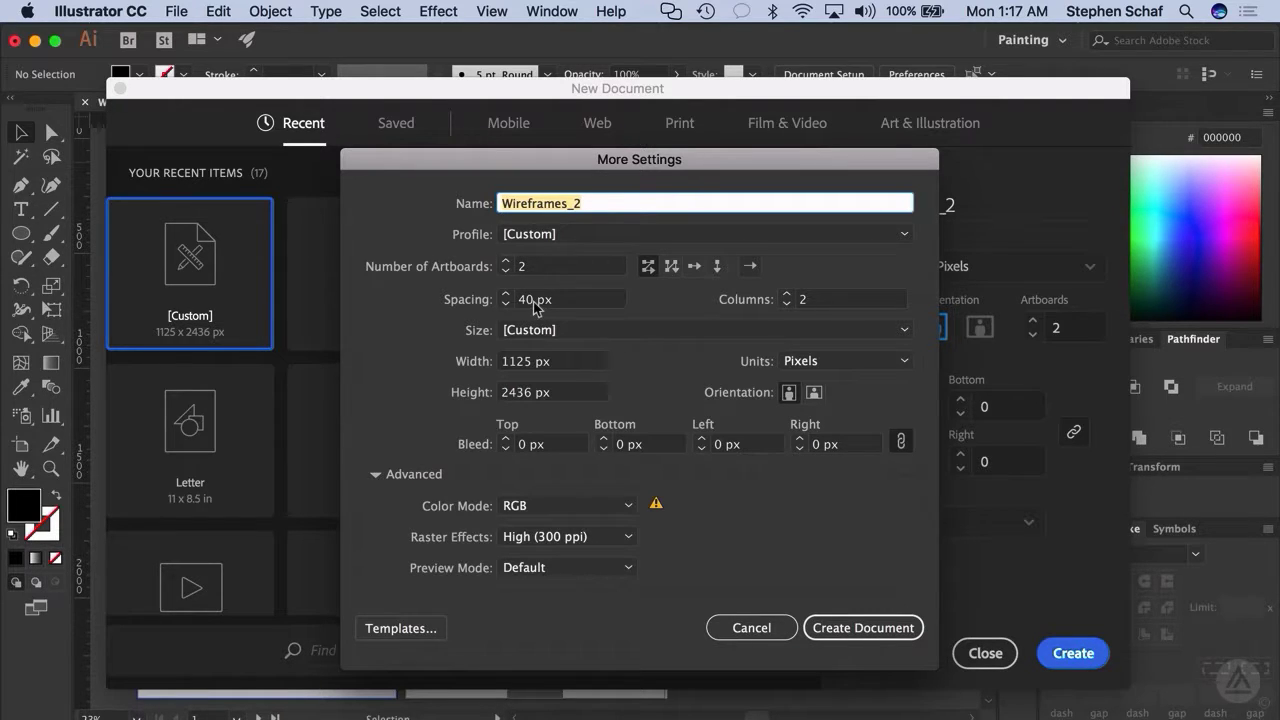
click(525, 505)
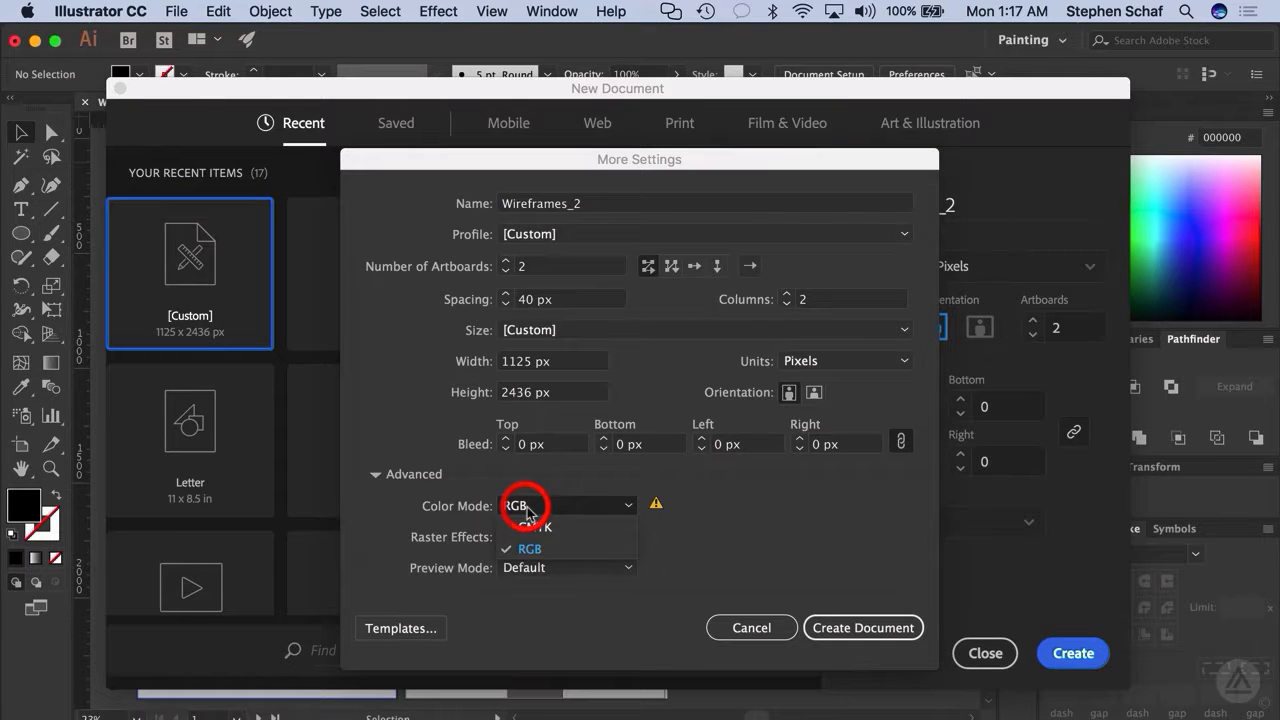
click(530, 548)
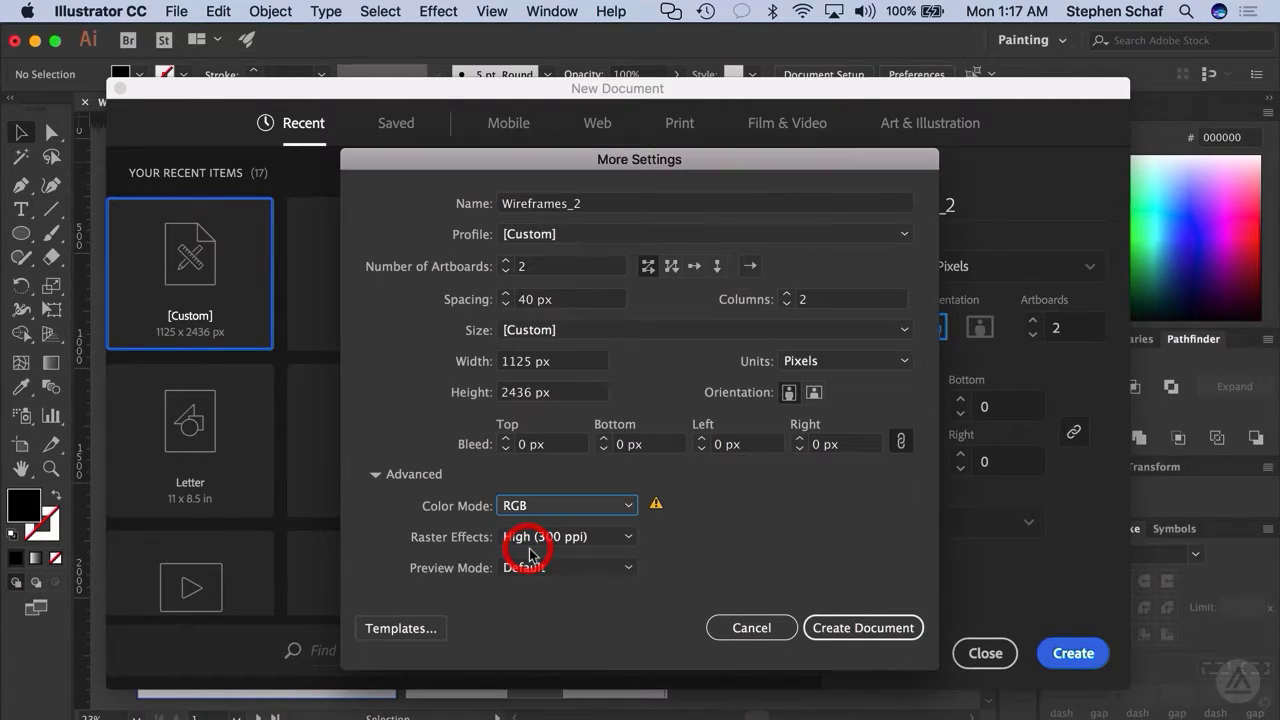
click(845, 630)
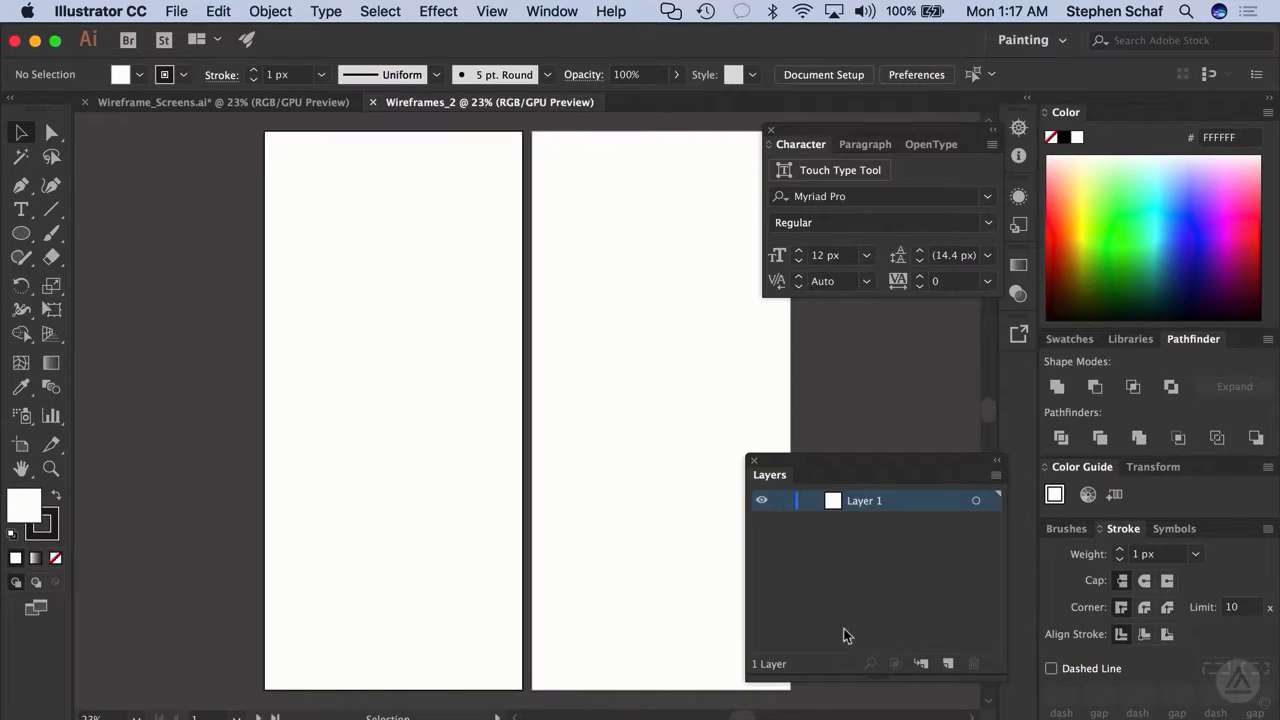
scroll(628, 494, right, 3)
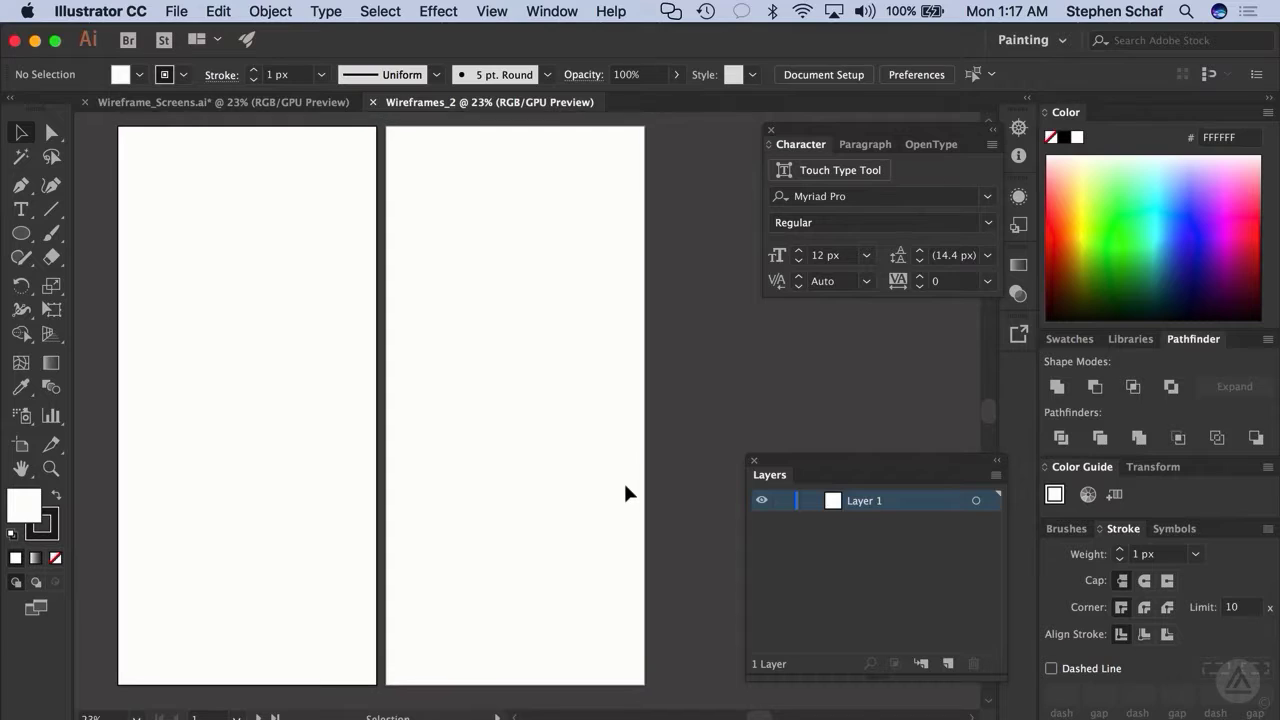
scroll(628, 494, right, 1)
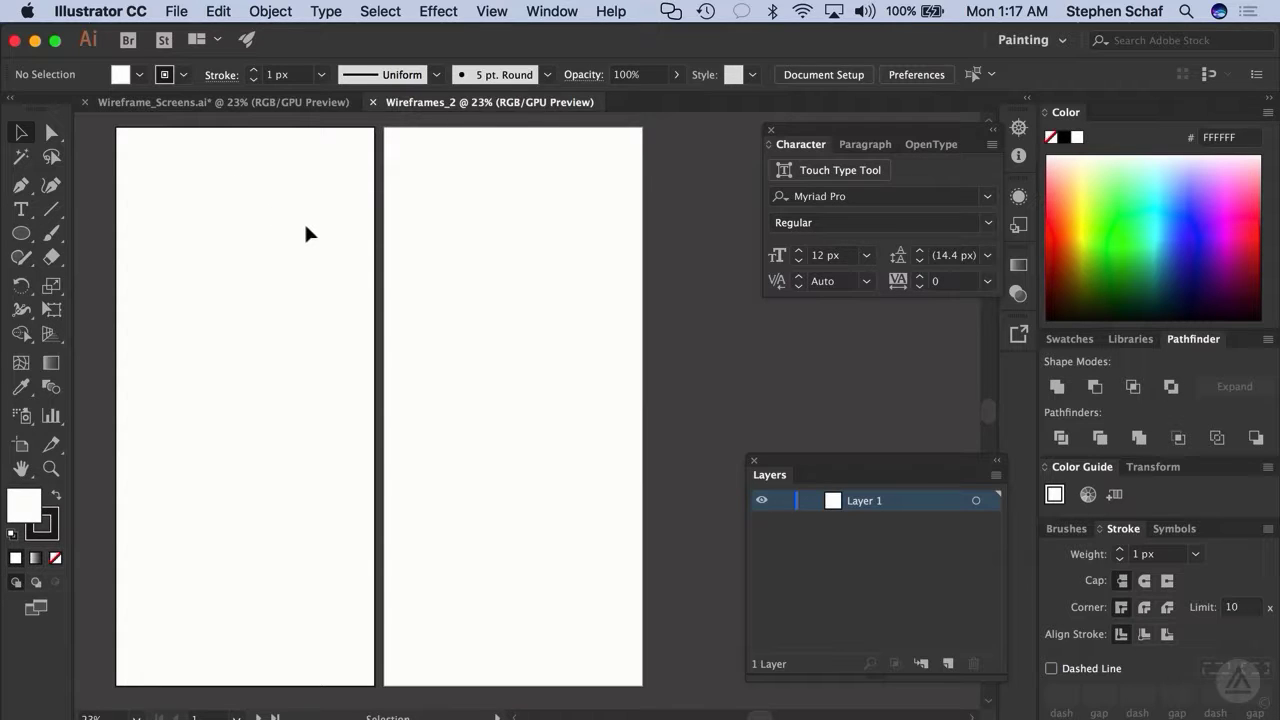
- In Wireframe_Screens.ai, toggle the Screen 2 layer and its sketch template to compare the wireframe with the drawing, leaving only the wireframe shown
click(224, 104)
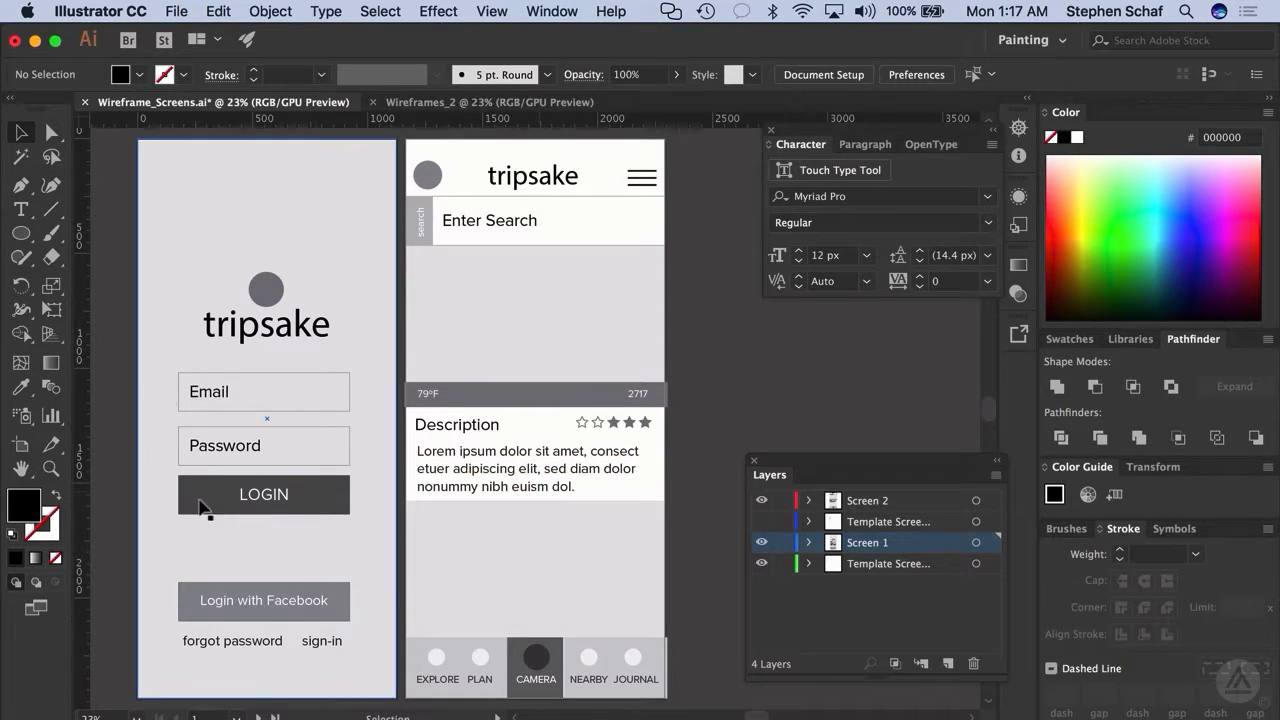
click(551, 334)
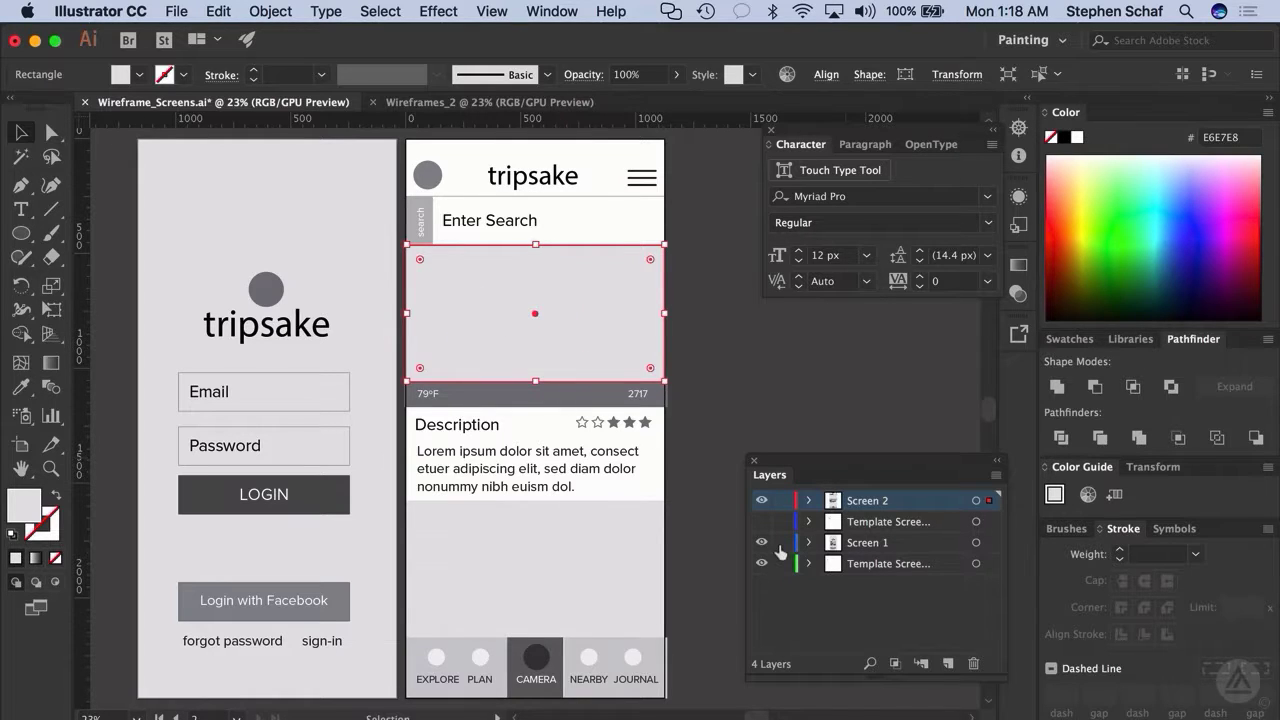
click(762, 521)
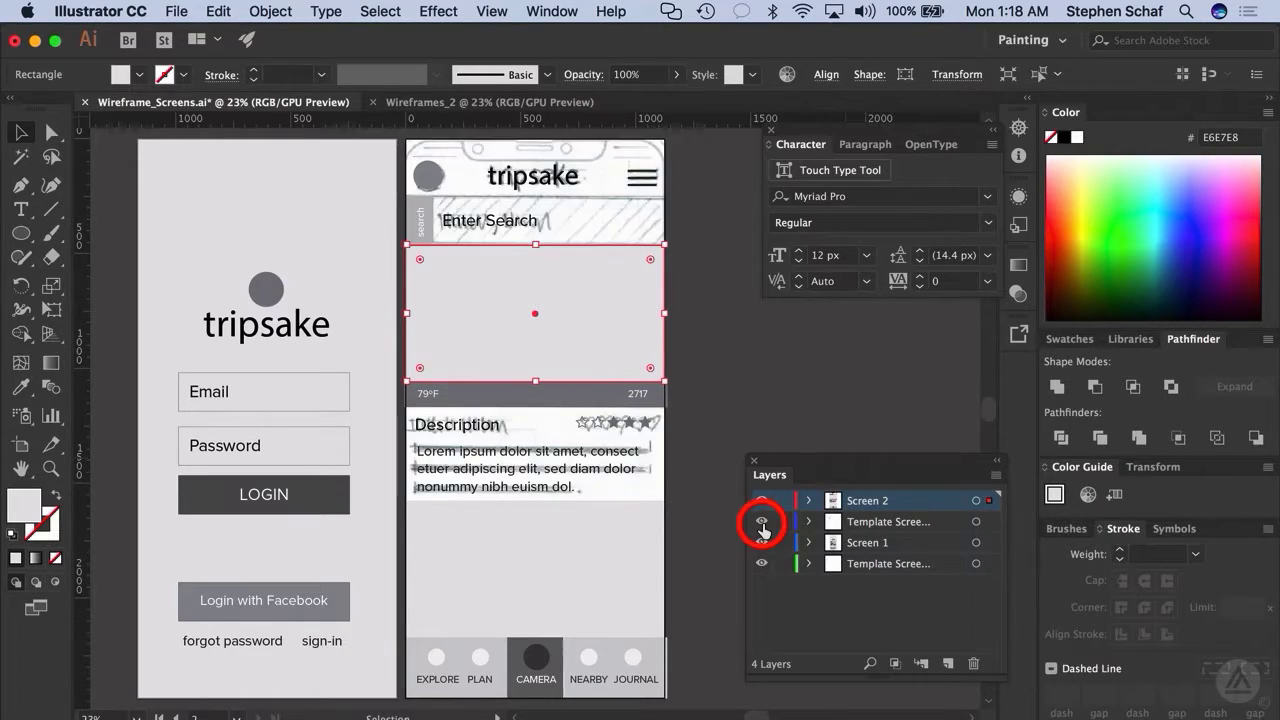
click(762, 500)
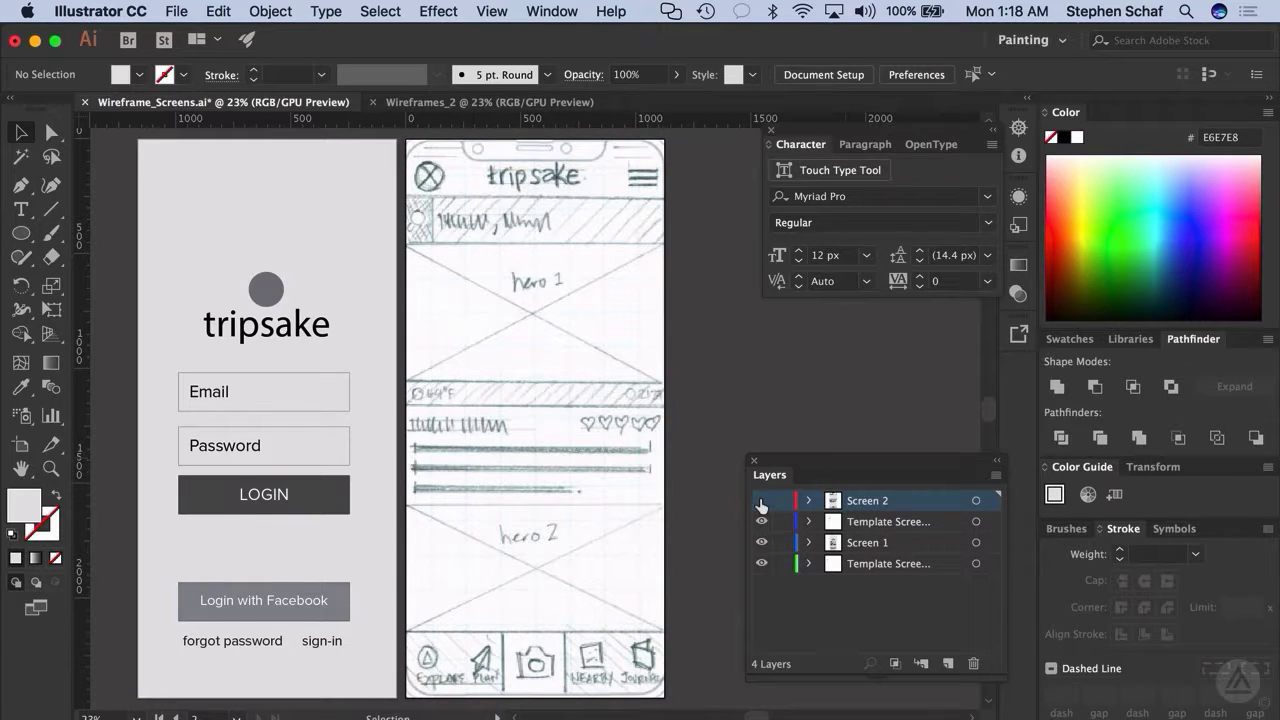
click(761, 500)
click(761, 521)
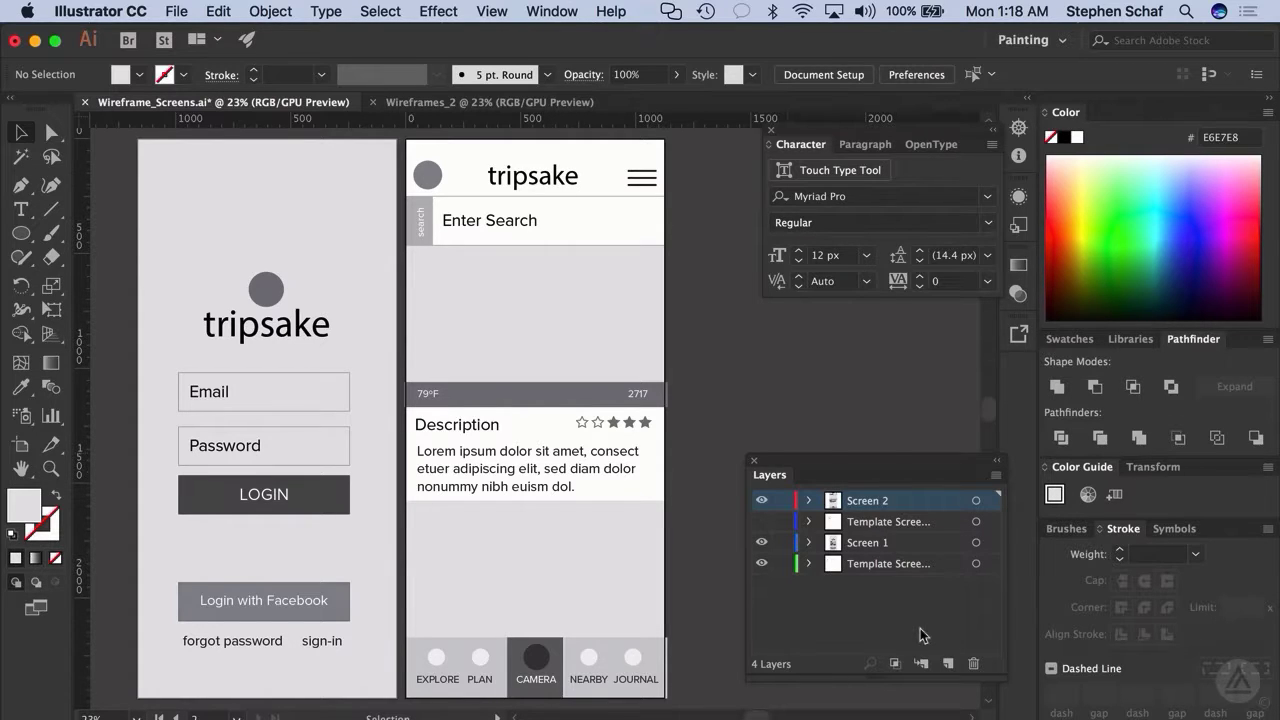
- Hide the Screen 1 layer to examine the sign-in sketch beneath it, and restore the layer
click(761, 543)
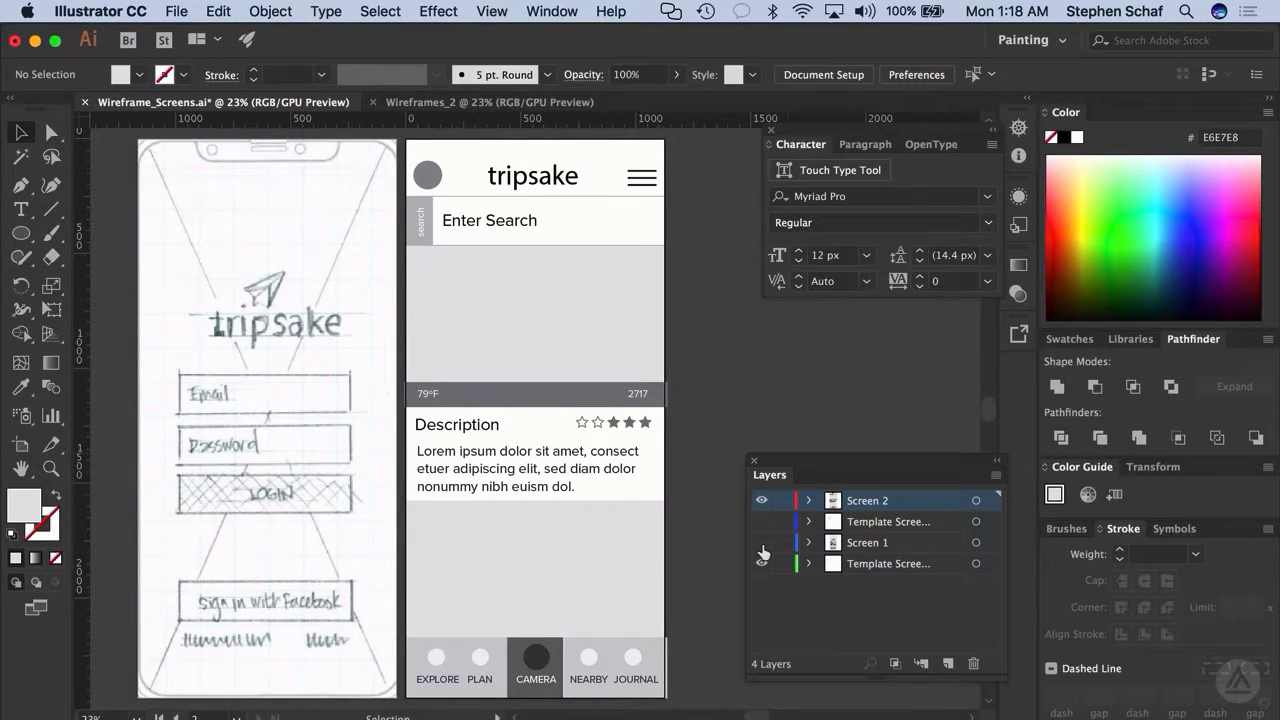
click(761, 563)
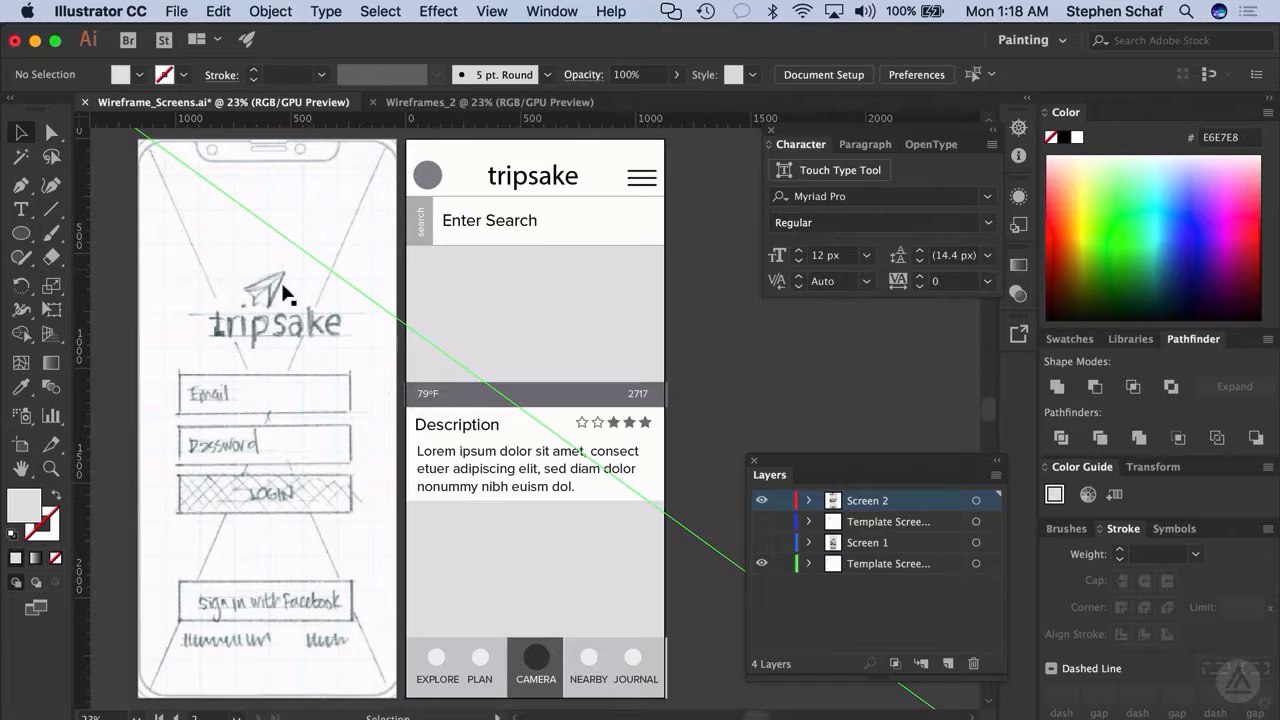
click(762, 544)
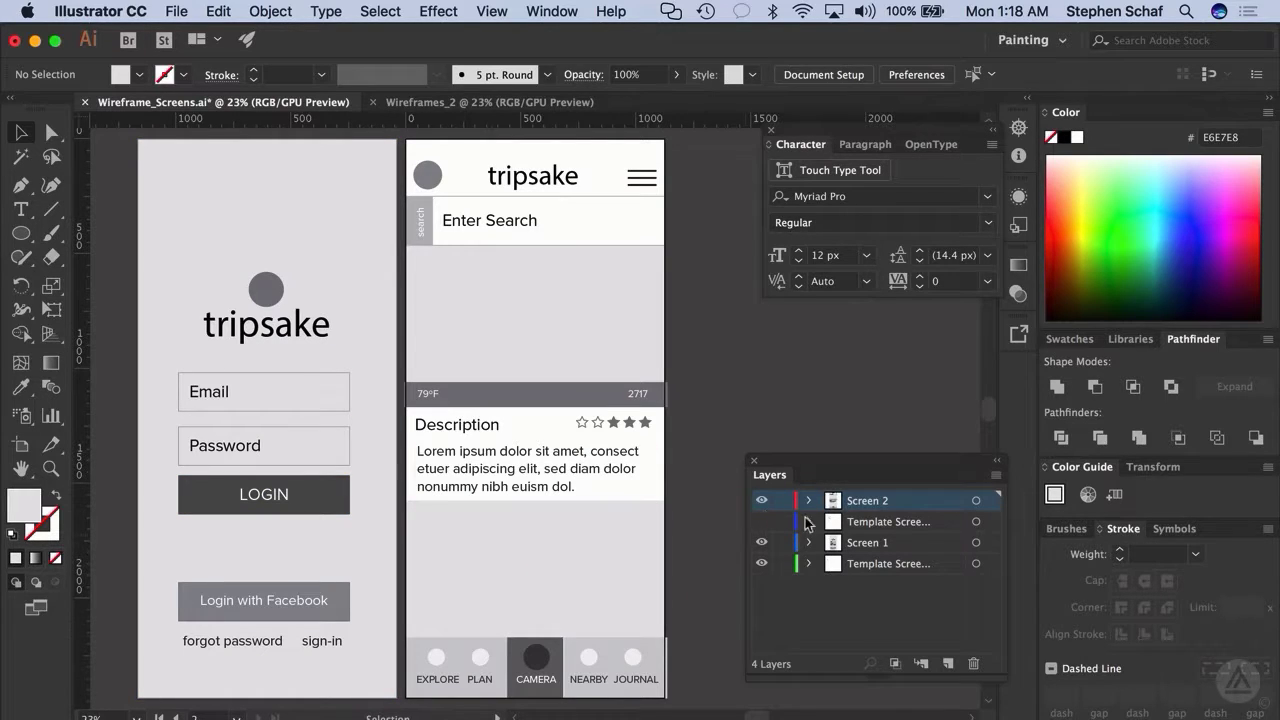
click(762, 501)
click(762, 501)
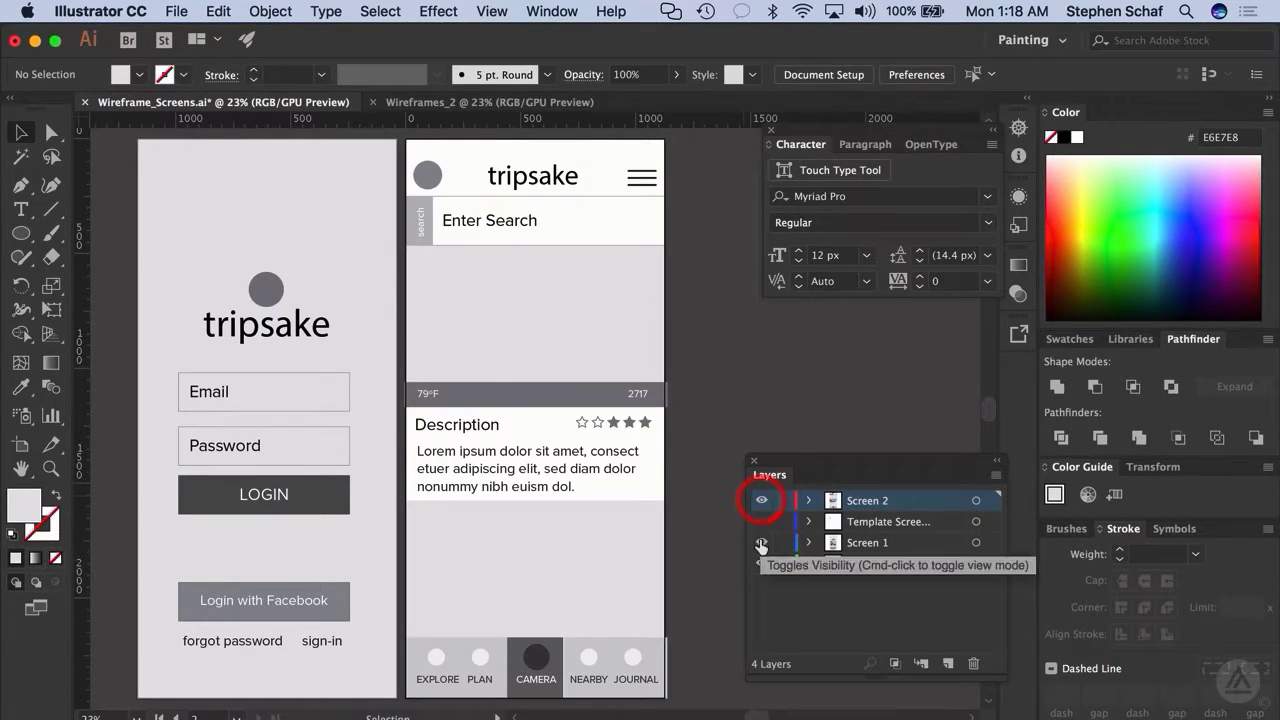
click(762, 543)
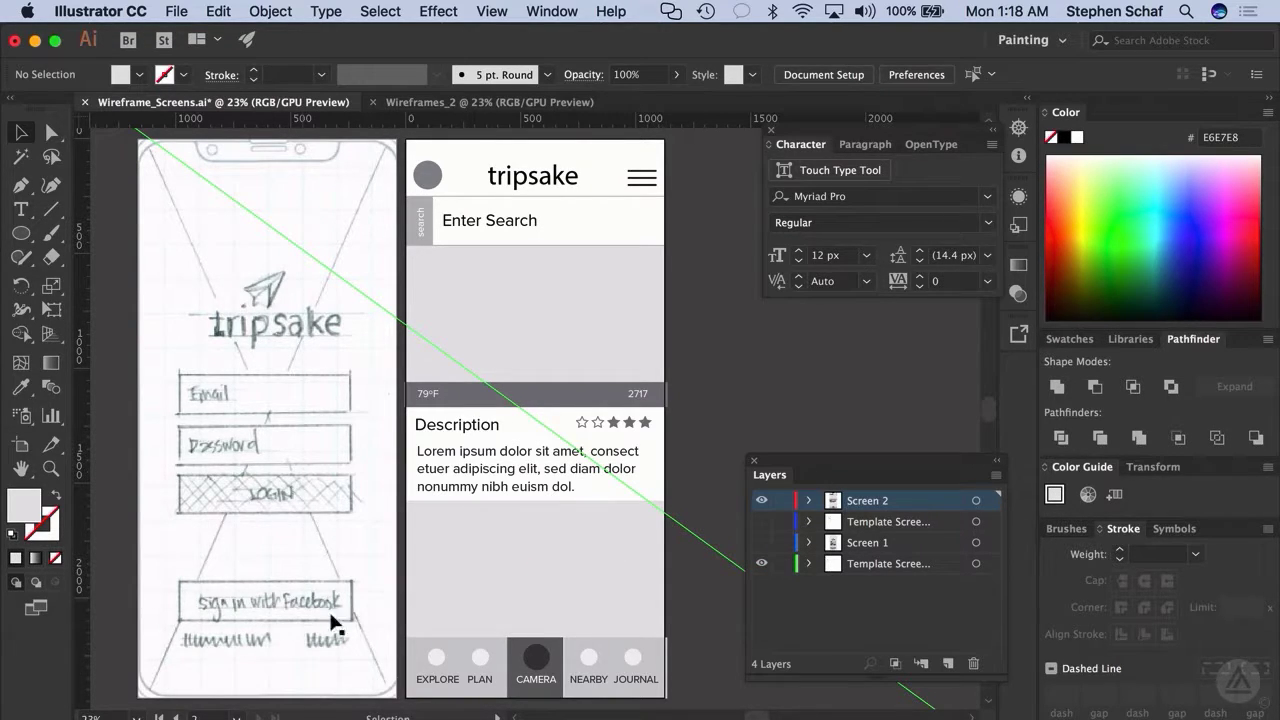
click(762, 543)
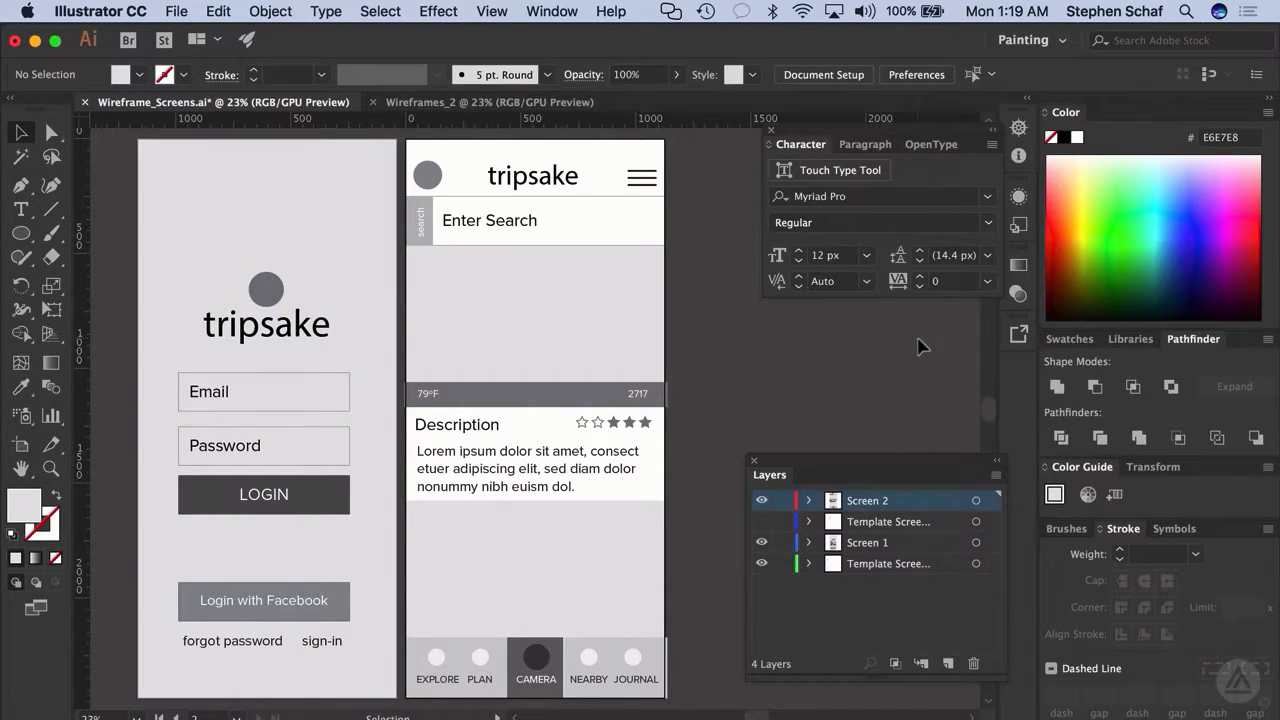
- Display the color swatches, and compare the bottom navigation of Screen 2 with its sketch template by toggling both layers
click(1079, 339)
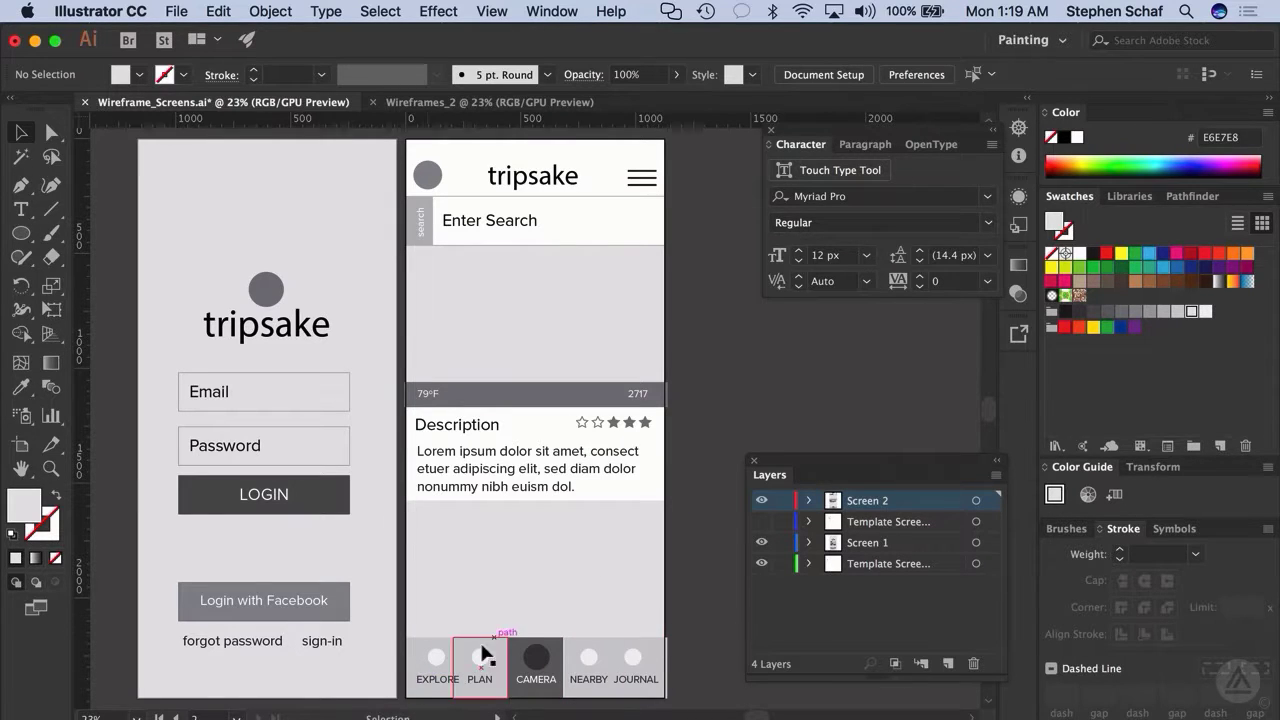
click(762, 524)
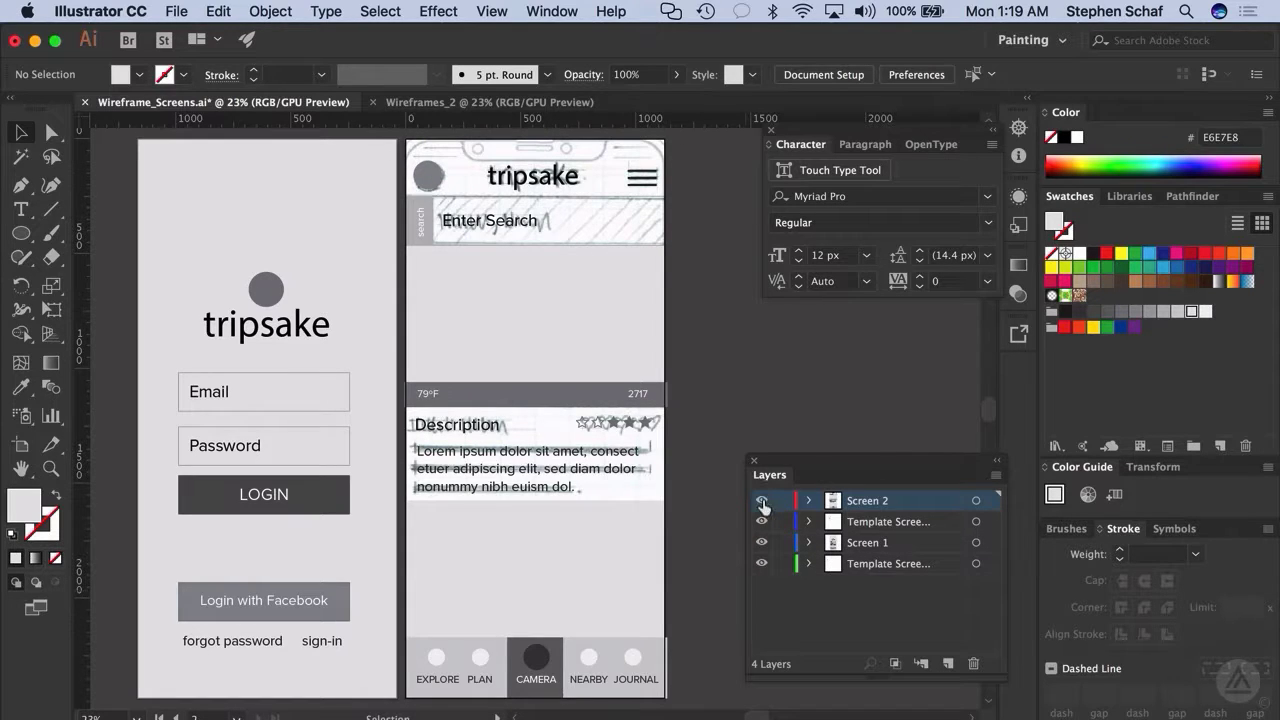
click(762, 501)
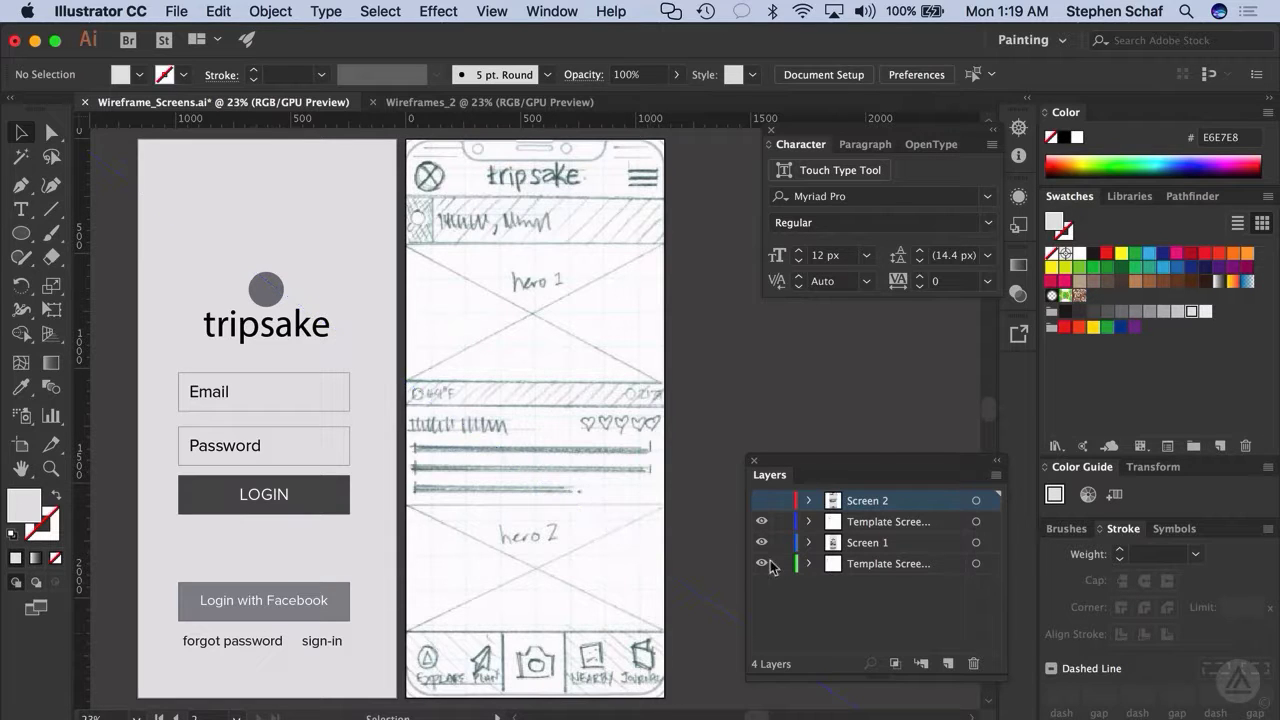
click(762, 500)
click(761, 521)
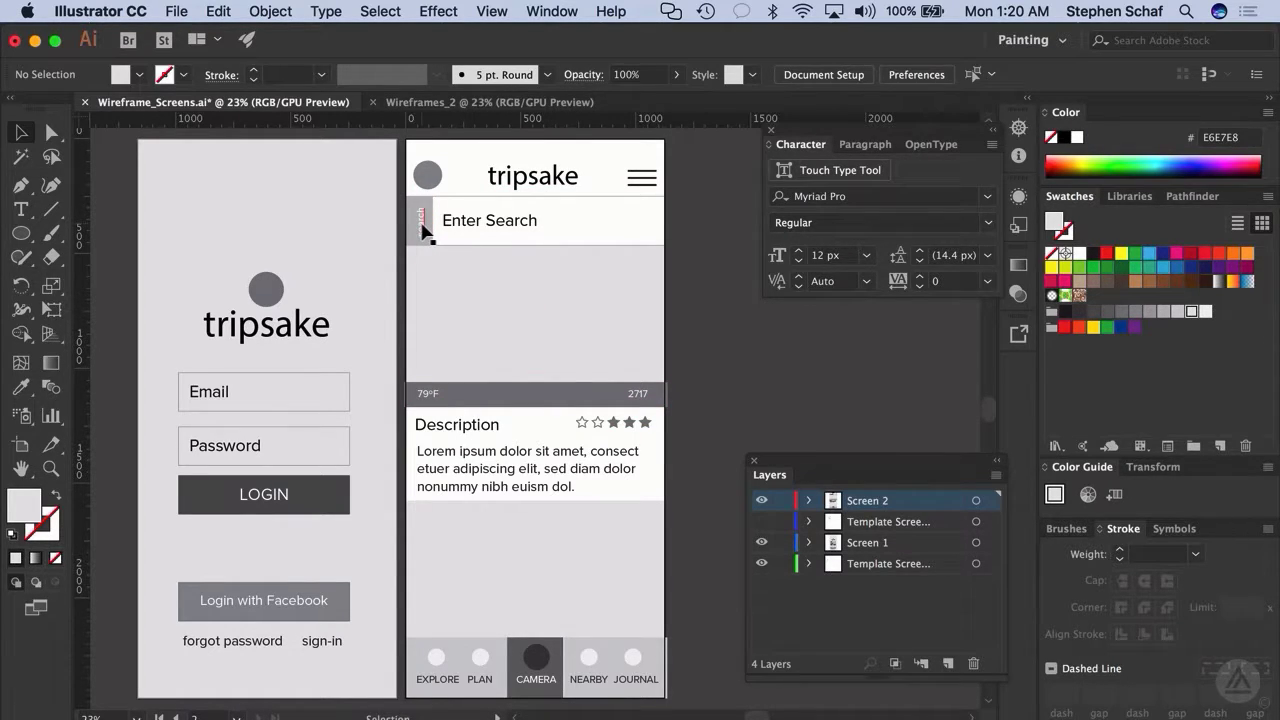
- Compare the search bar and camera button of Screen 2 with the sketch by toggling both layers, leaving only the wireframe shown
click(761, 500)
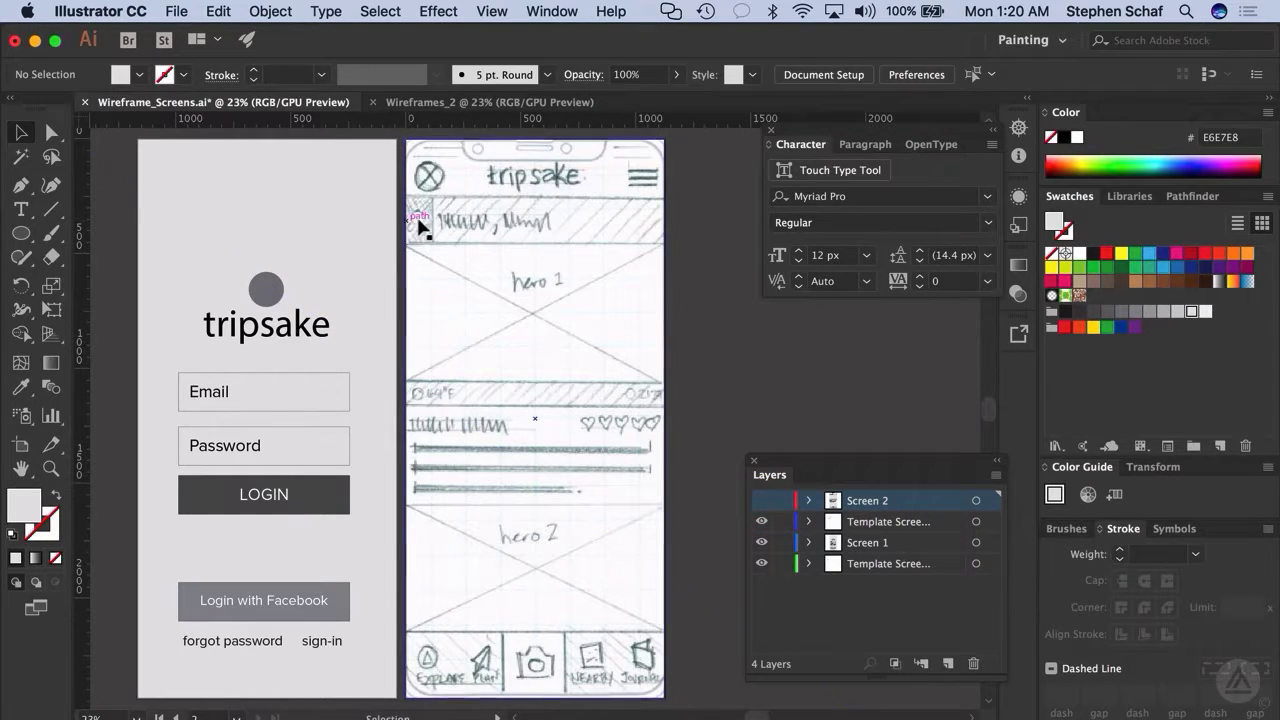
click(763, 502)
click(761, 521)
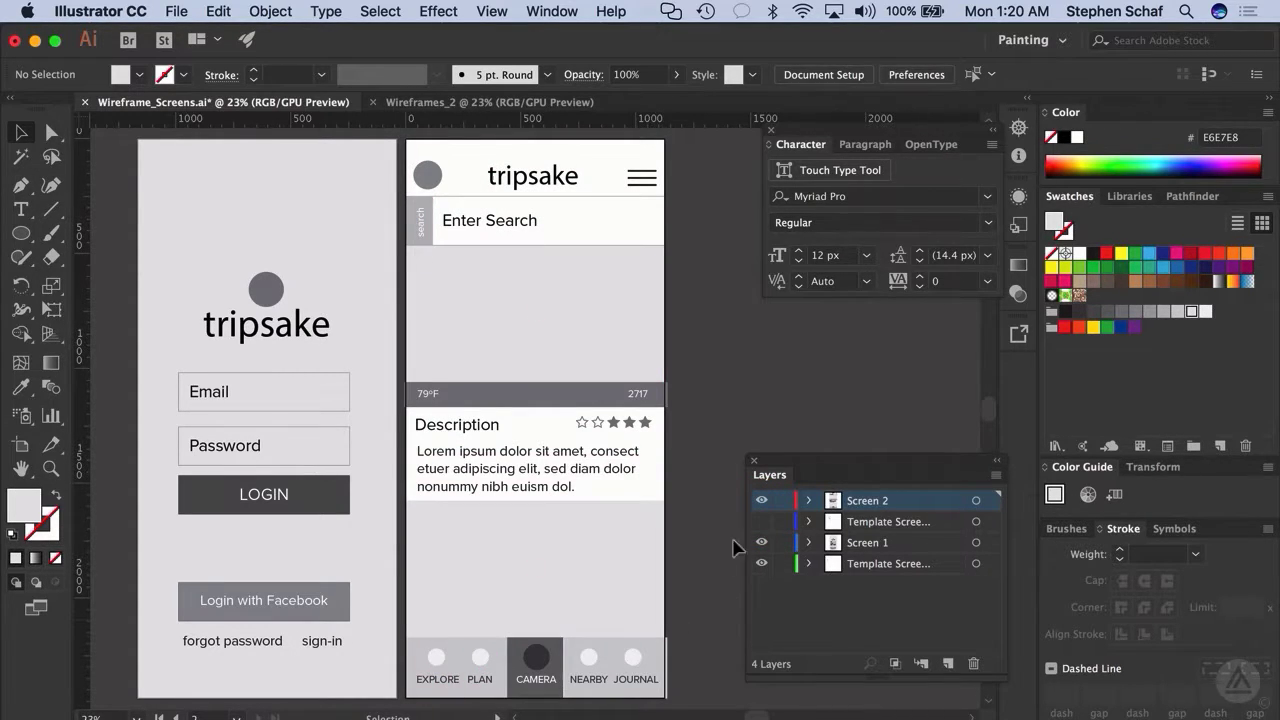
click(761, 521)
click(761, 500)
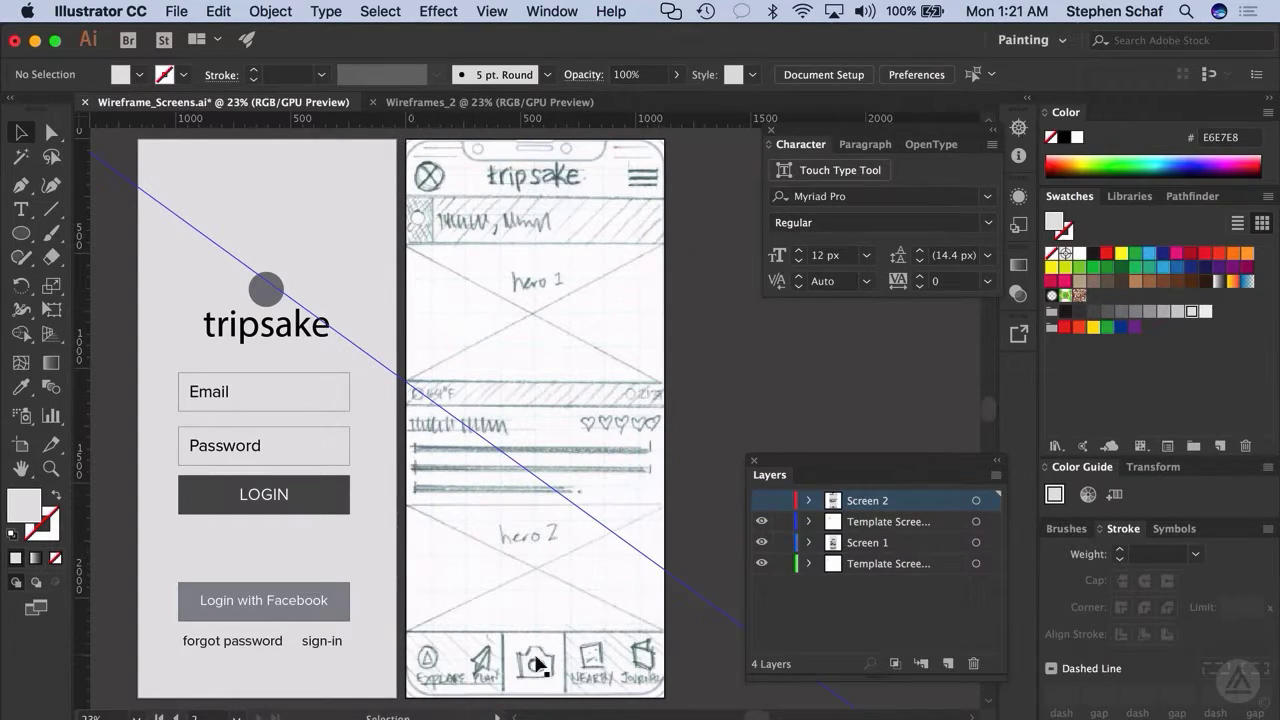
click(761, 500)
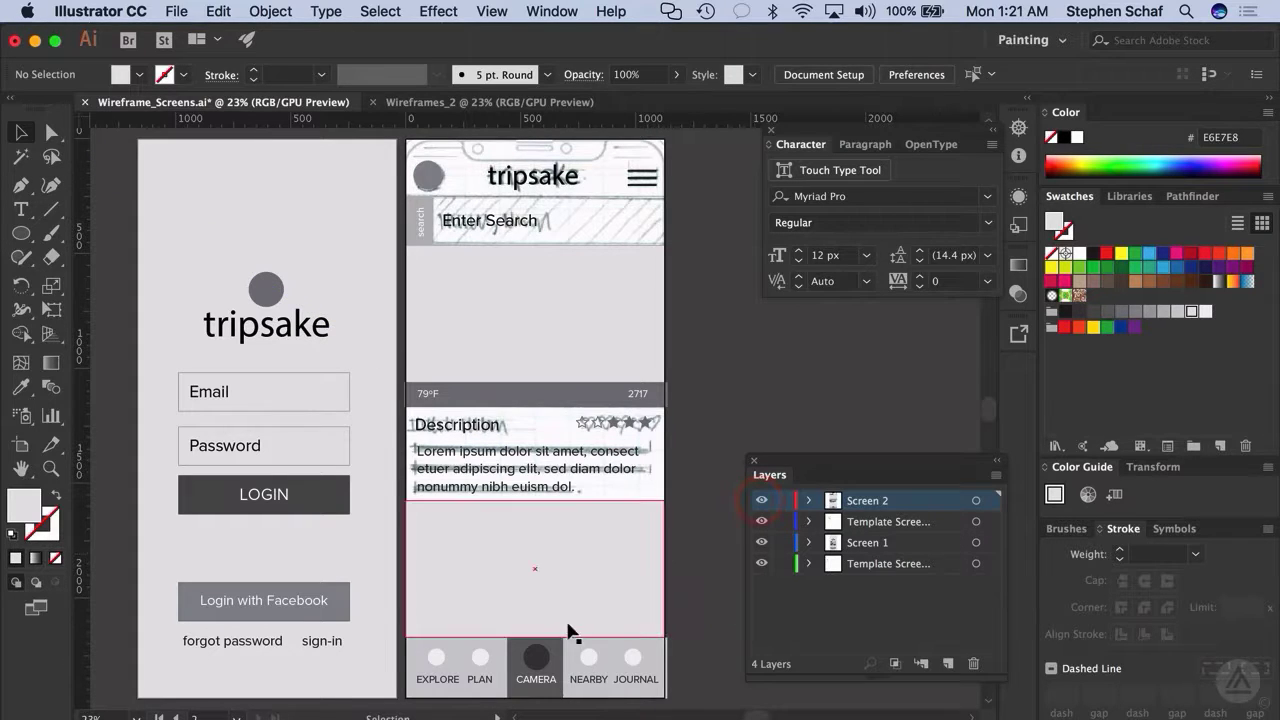
click(761, 521)
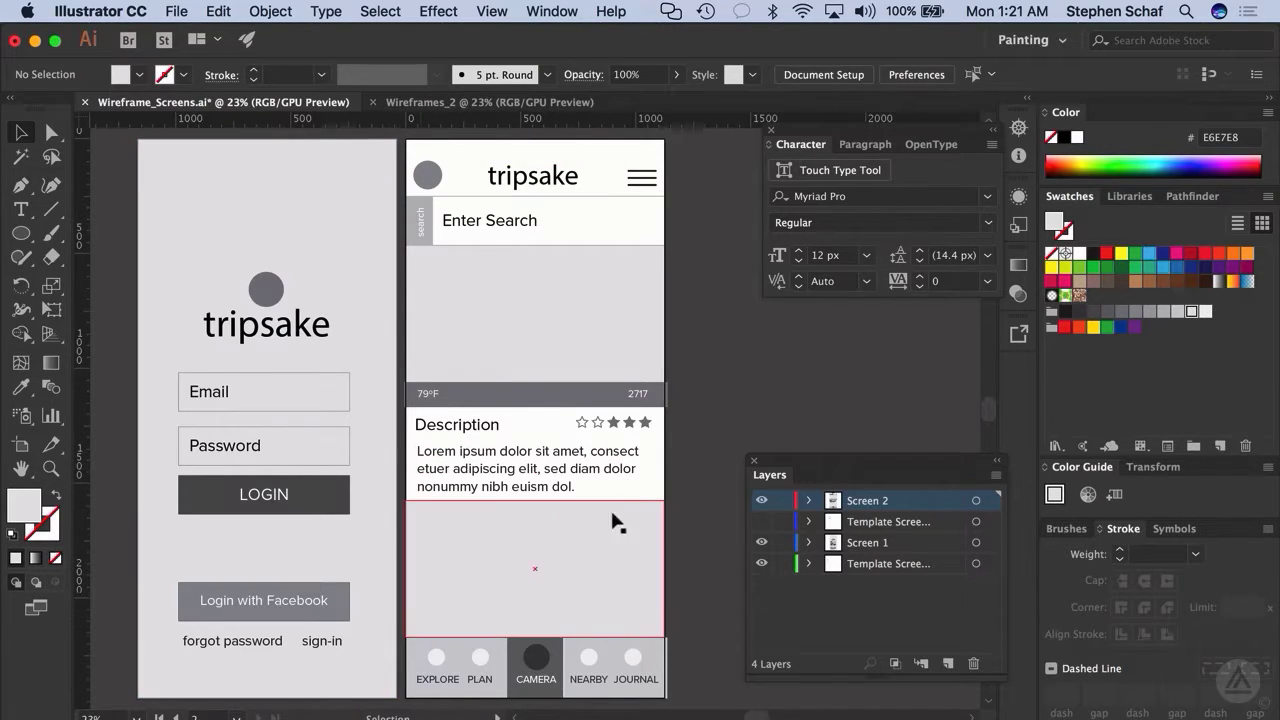
- Try duplicating the Email field's rectangle and text straight down onto the Password field, and undo the copy
click(330, 382)
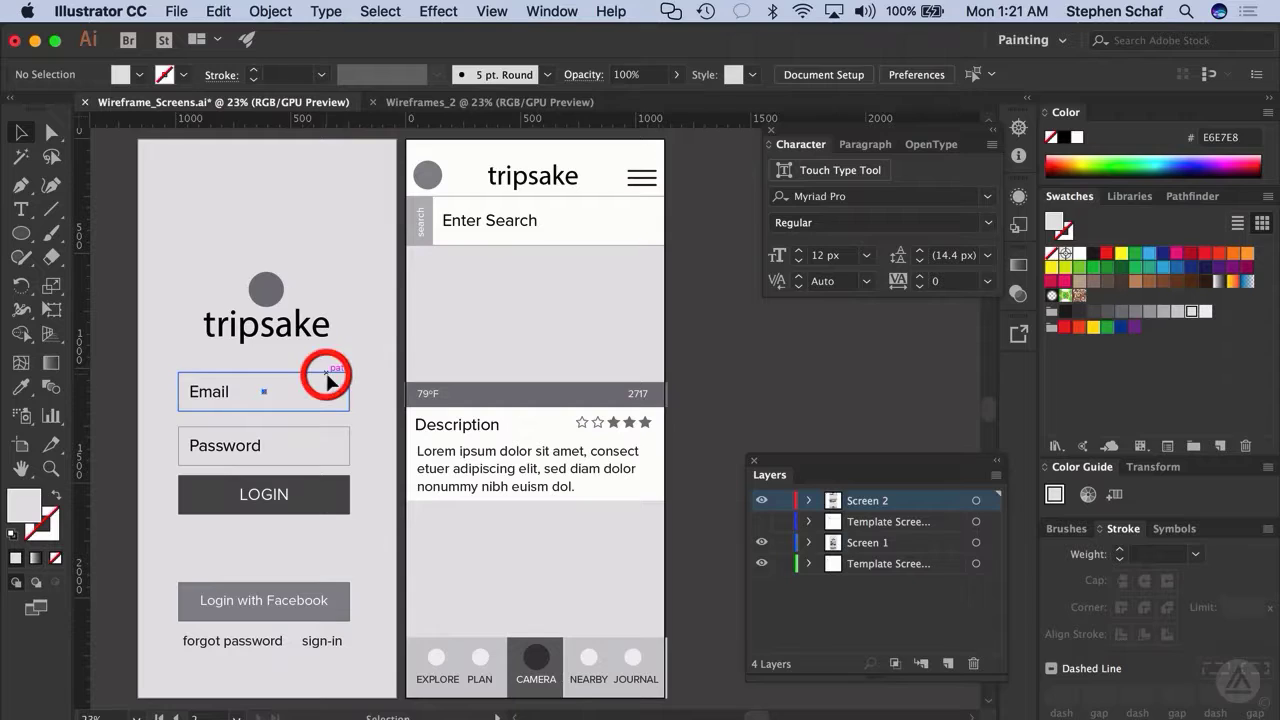
click(704, 368)
click(268, 375)
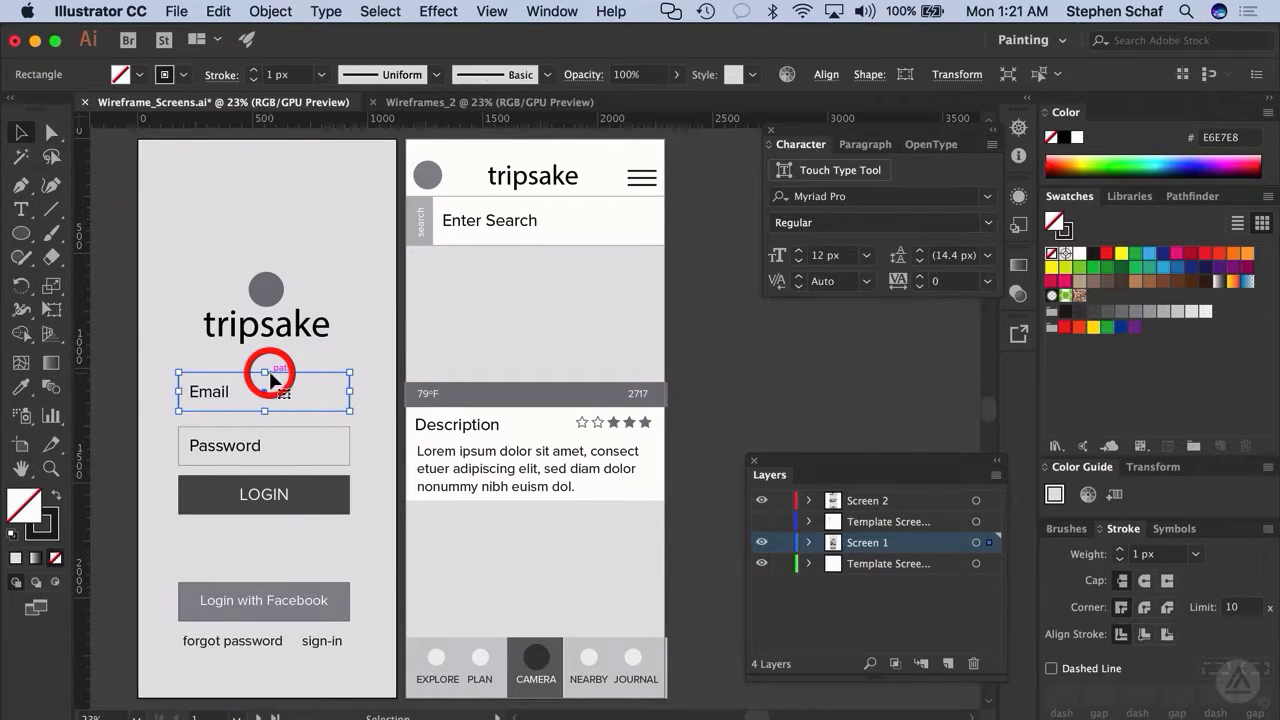
click(196, 390)
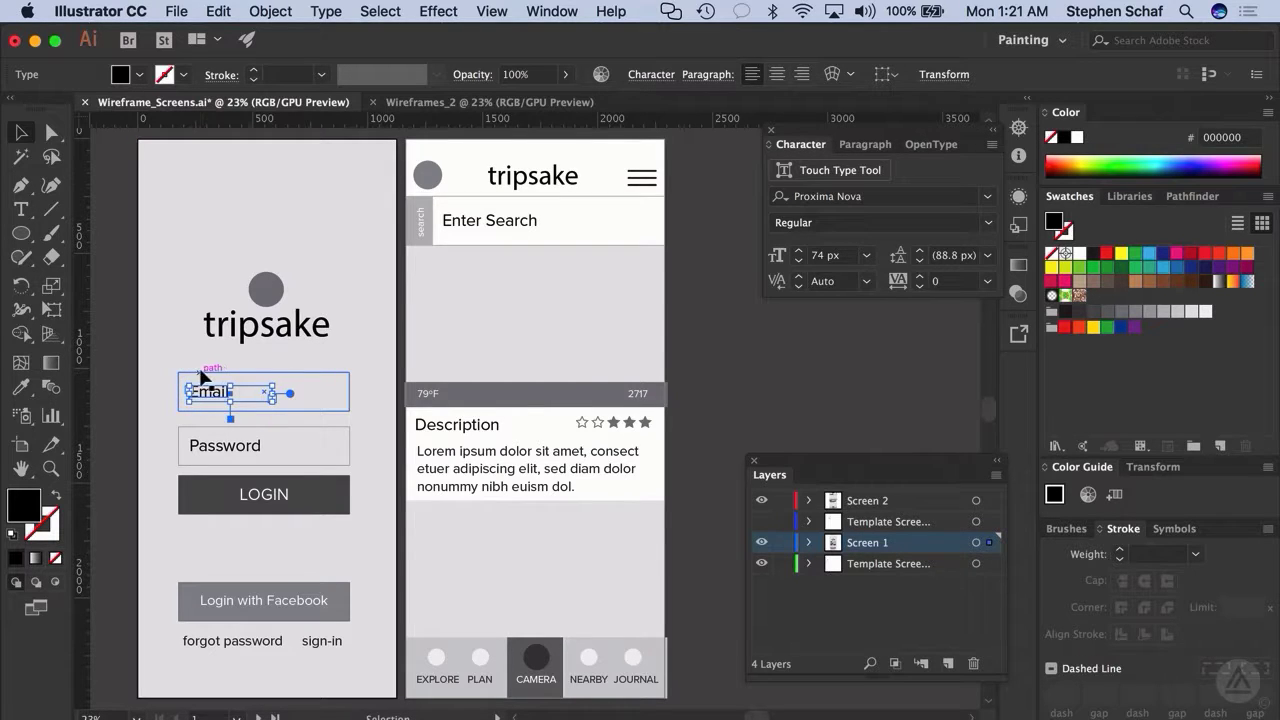
shift+click(200, 375)
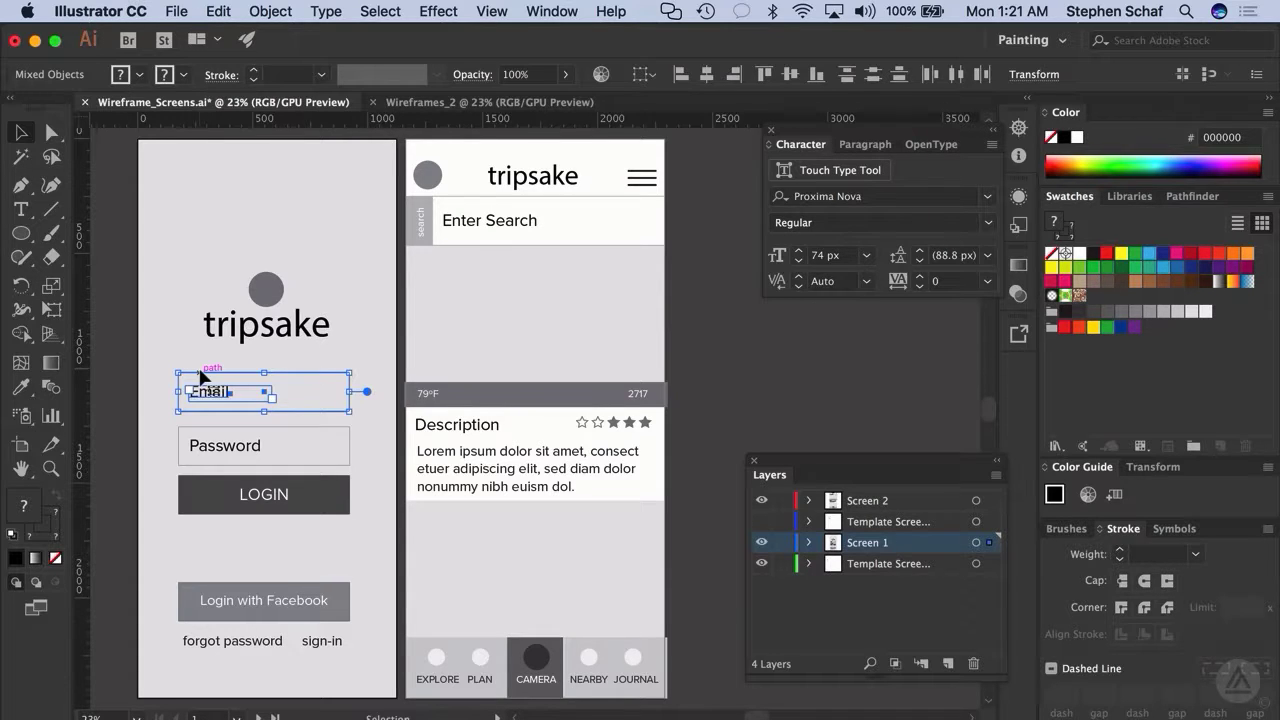
drag(200, 377, 198, 435)
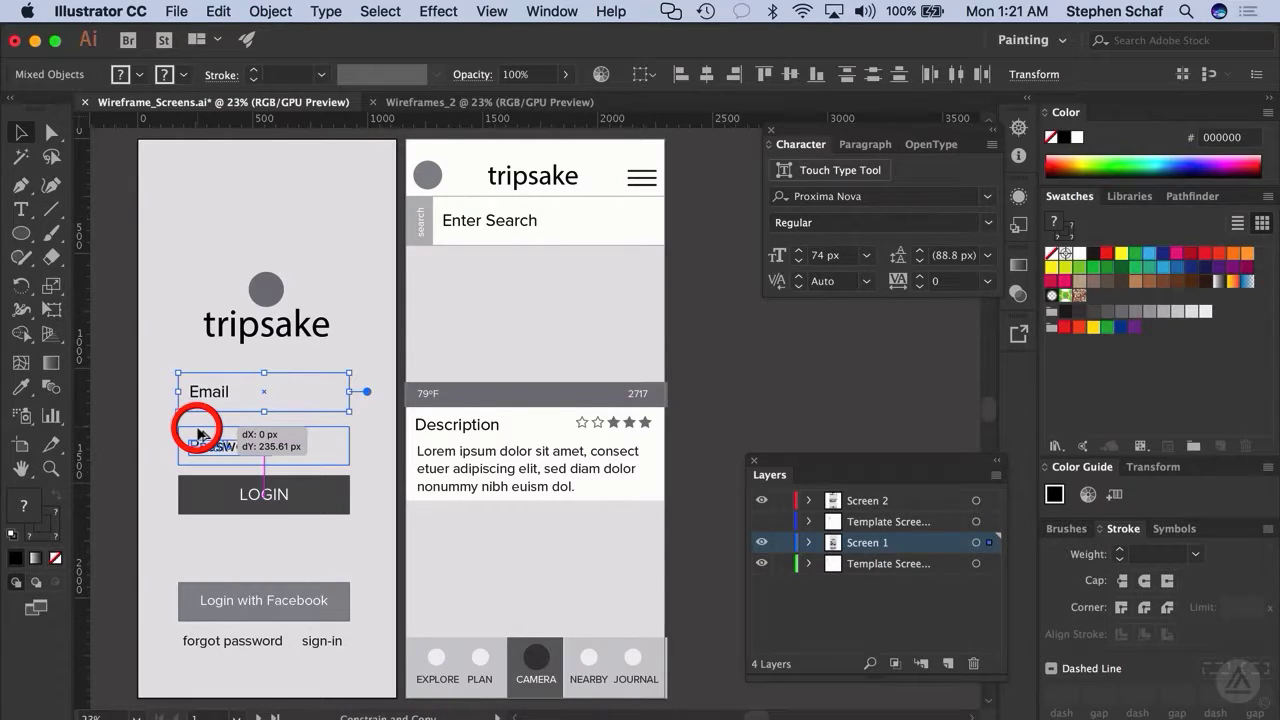
drag(197, 433, 198, 436)
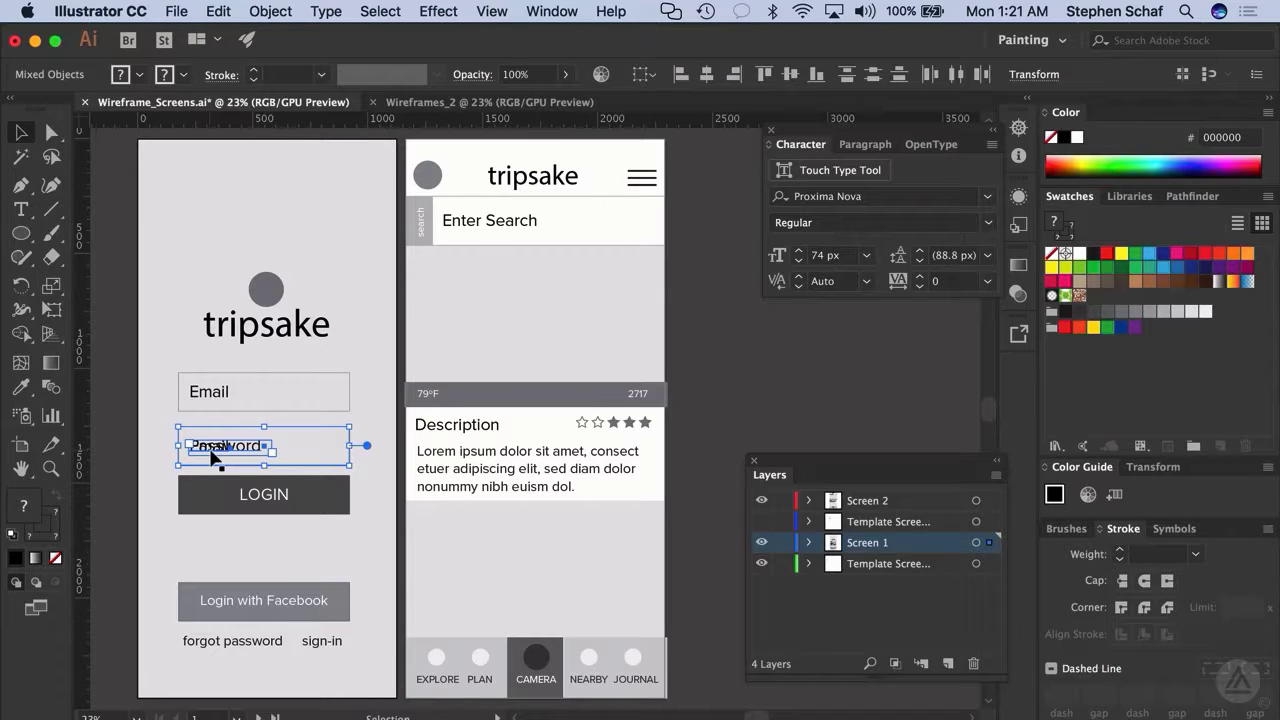
key(super+z)
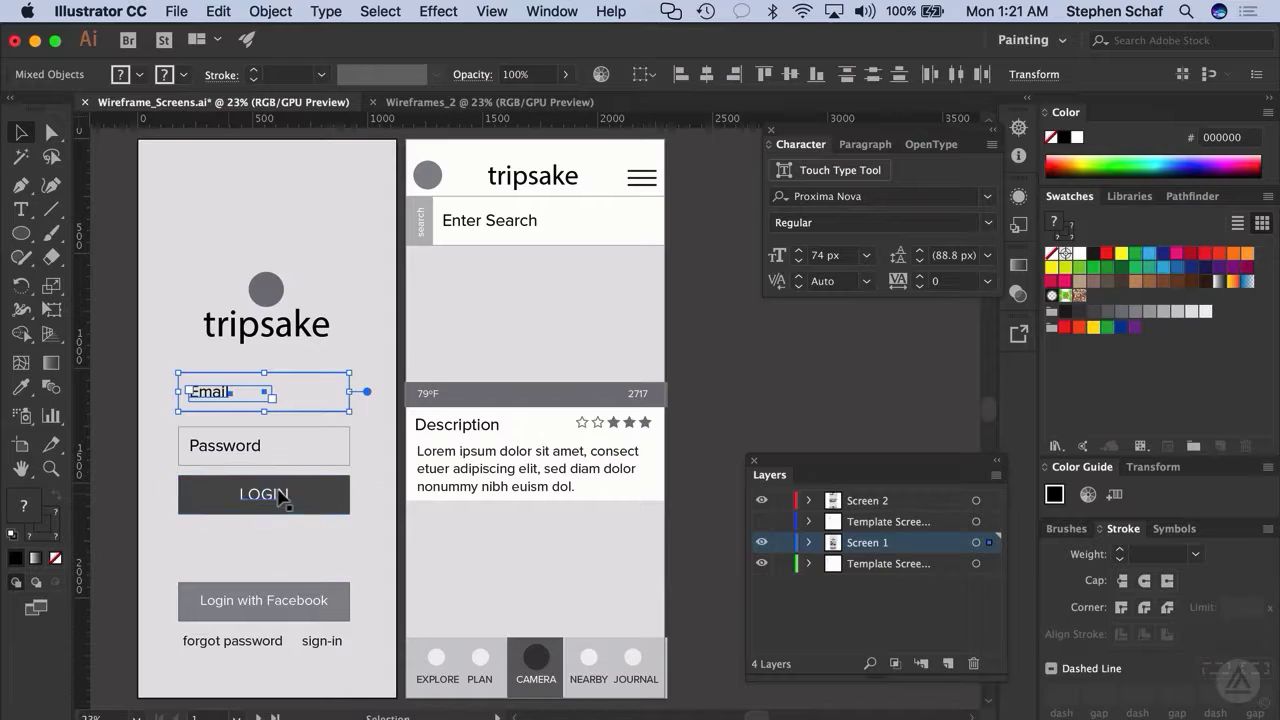
- Select the dark rectangle behind the LOGIN label on Screen 1 to examine its fill and stroke
click(216, 486)
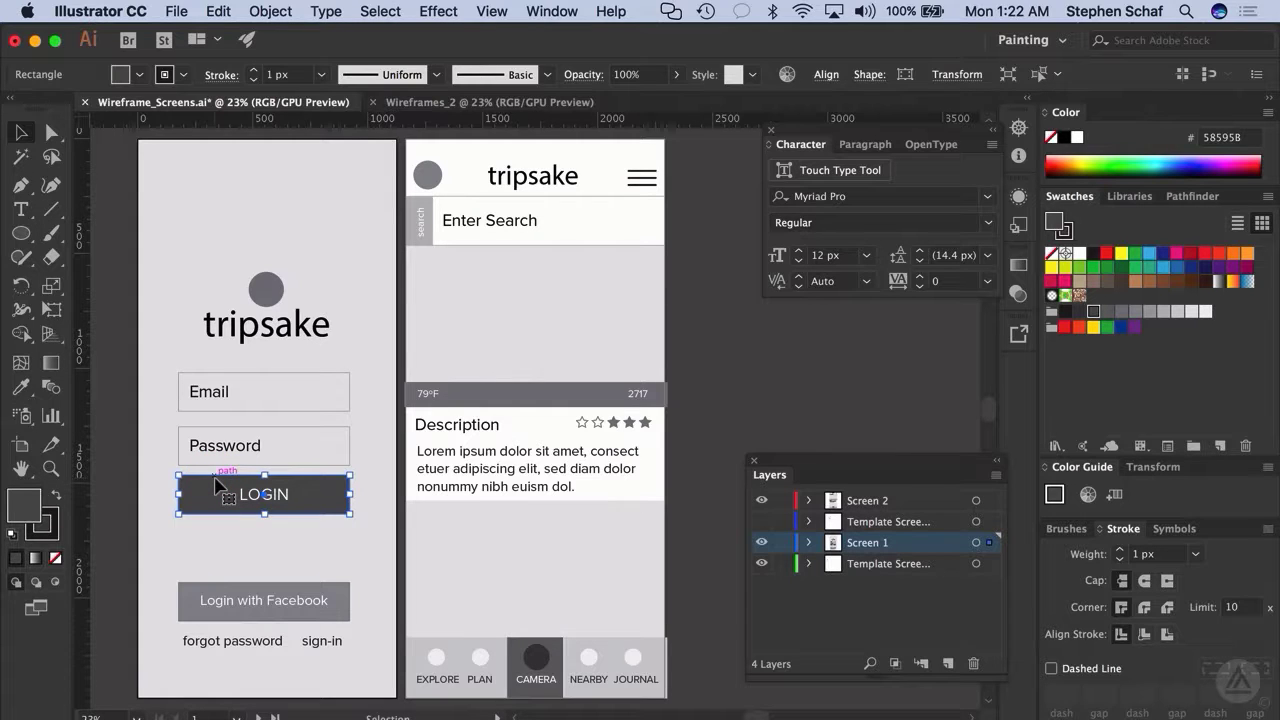